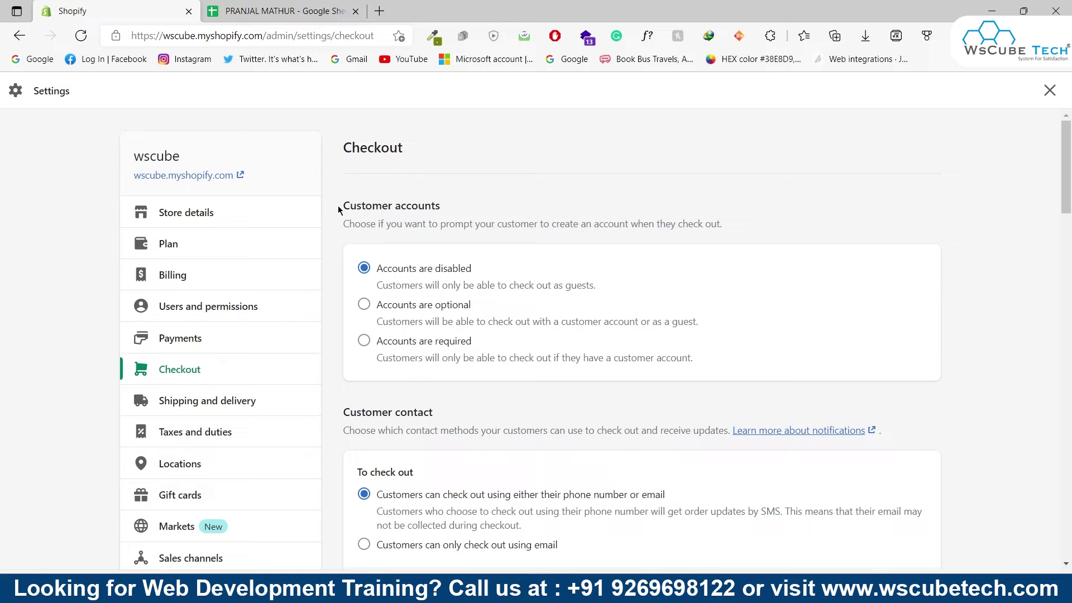
Try making customer accounts optional at checkout, and return the setting to disabled accounts
{"action": "left_click_drag", "start_coordinate": [342, 206], "coordinate": [439, 210]}
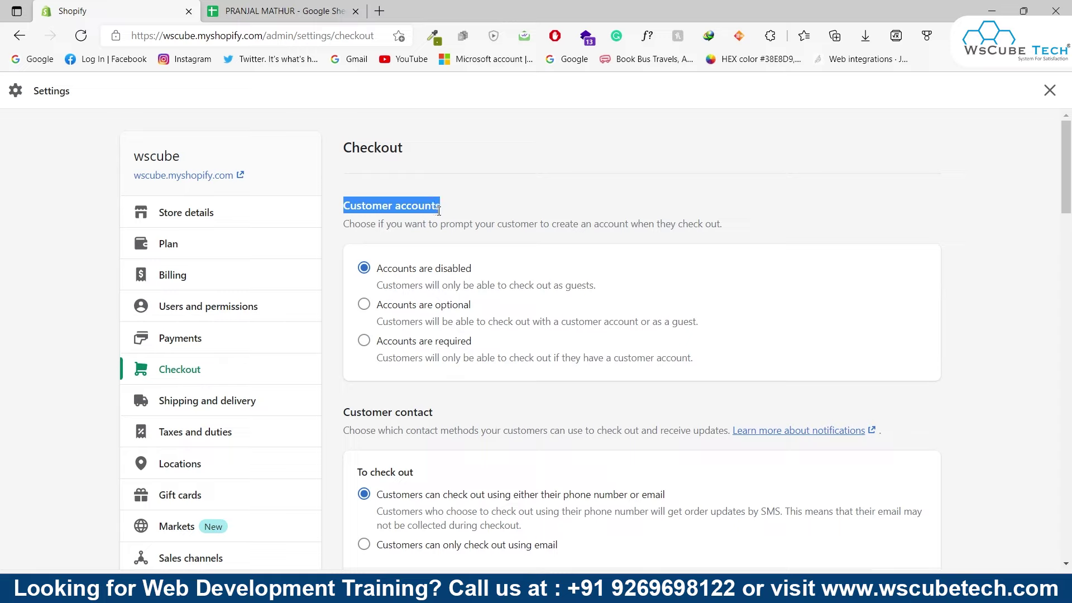
{"action": "left_click", "coordinate": [457, 209]}
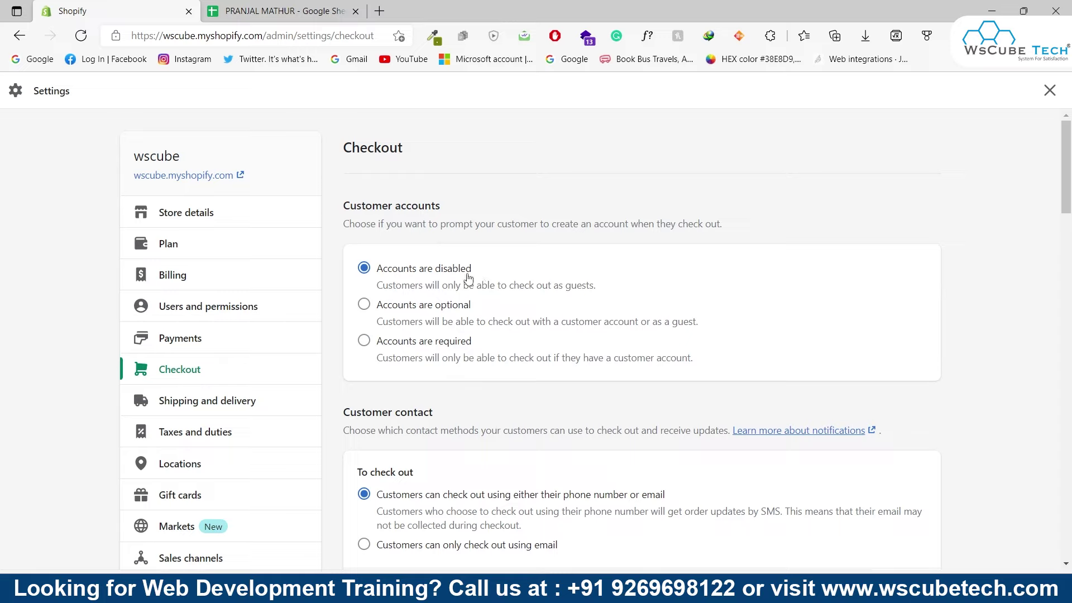
{"action": "left_click_drag", "start_coordinate": [485, 305], "coordinate": [379, 303]}
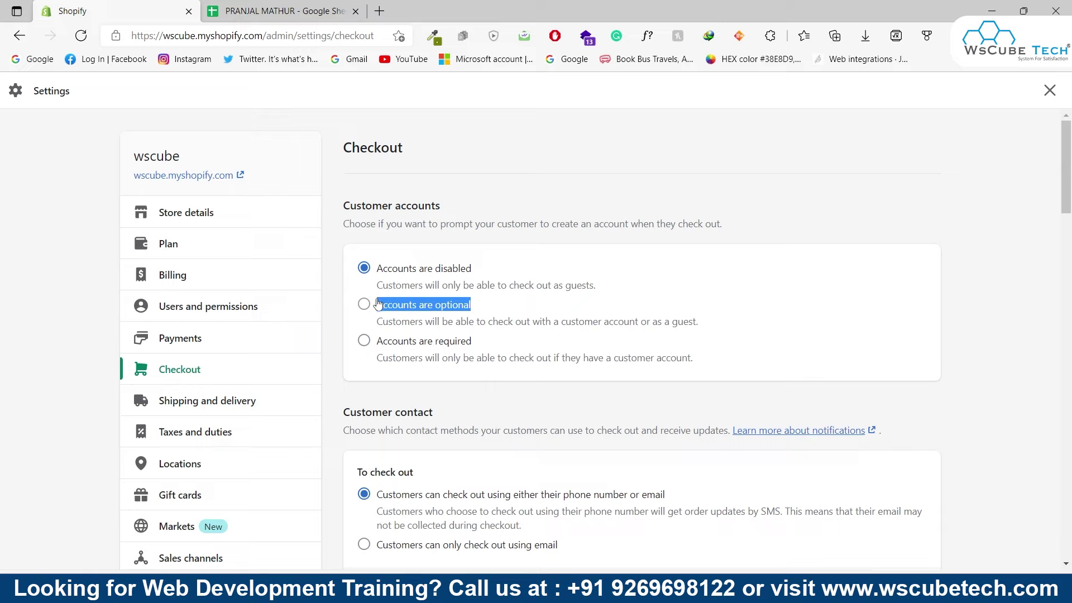
{"action": "left_click", "coordinate": [420, 311]}
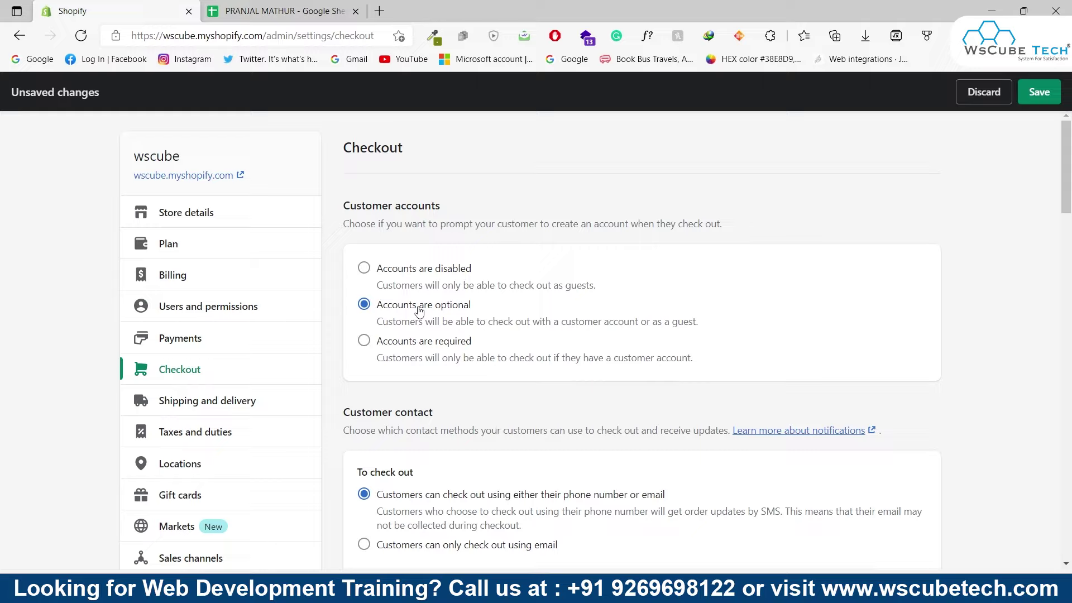
{"action": "left_click", "coordinate": [436, 268]}
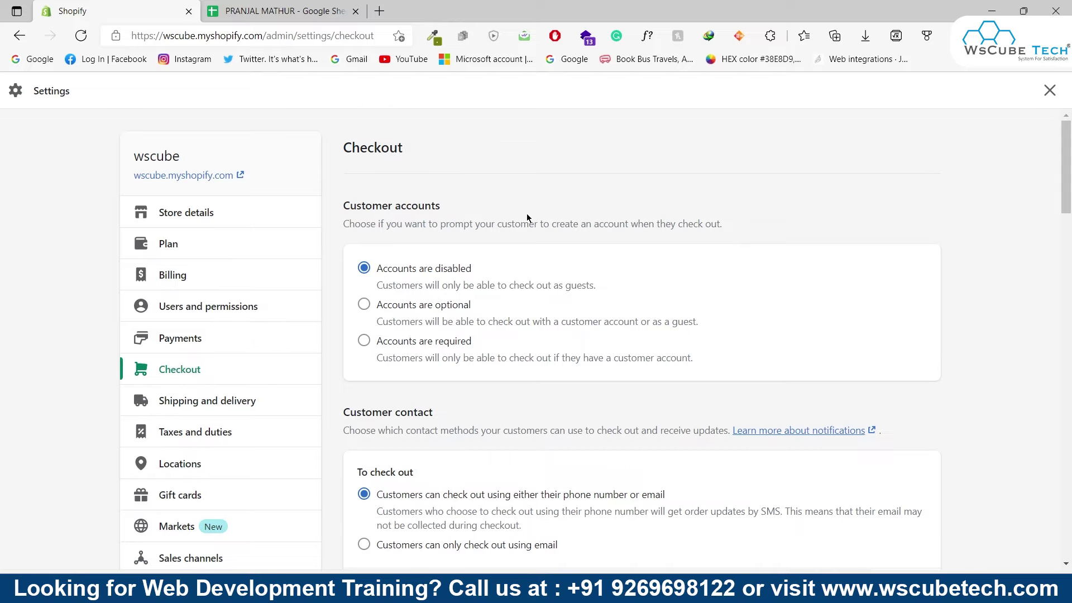
Try limiting checkout contact to email only, and restore checkout using either phone number or email
{"action": "scroll", "coordinate": [528, 213], "scroll_direction": "down", "scroll_amount": 1}
{"action": "scroll", "coordinate": [347, 256], "scroll_direction": "down", "scroll_amount": 2}
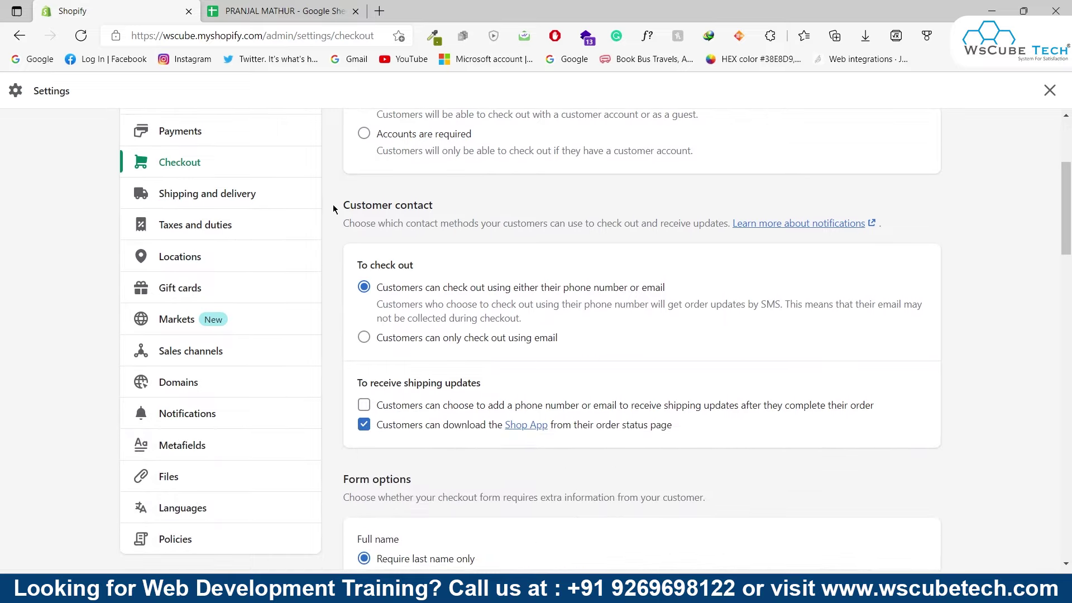
{"action": "left_click_drag", "start_coordinate": [335, 206], "coordinate": [448, 212]}
{"action": "left_click", "coordinate": [431, 202]}
{"action": "left_click", "coordinate": [524, 345]}
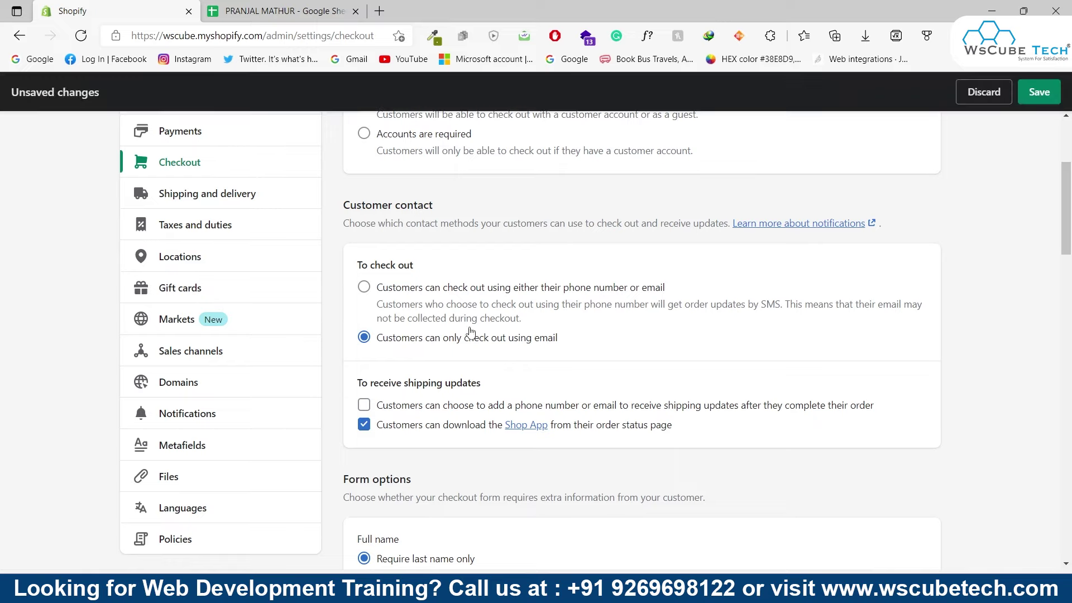
{"action": "left_click", "coordinate": [363, 287]}
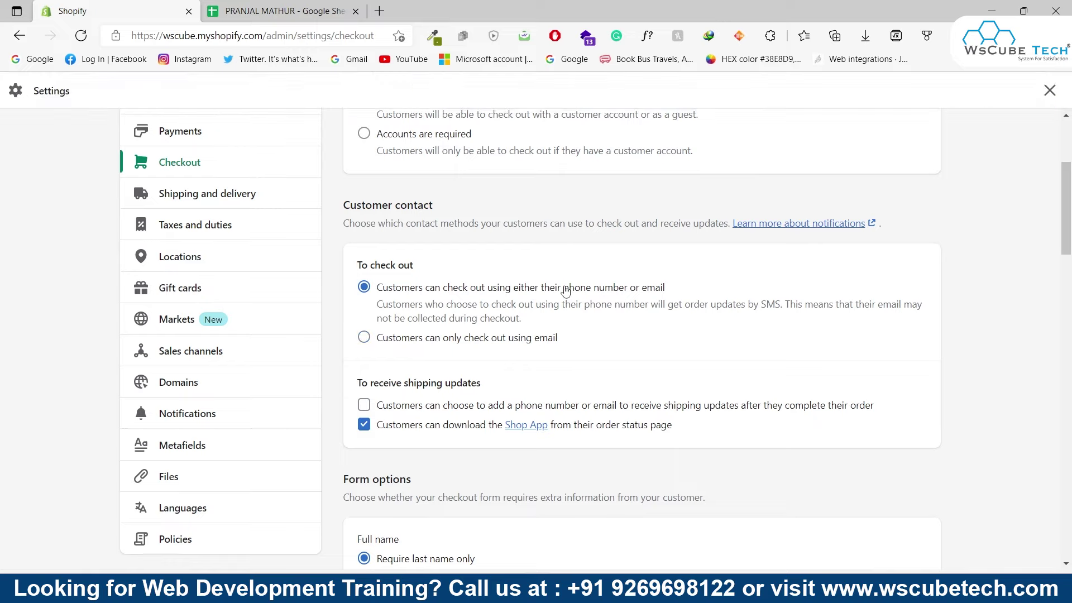
{"action": "left_click_drag", "start_coordinate": [564, 287], "coordinate": [697, 294]}
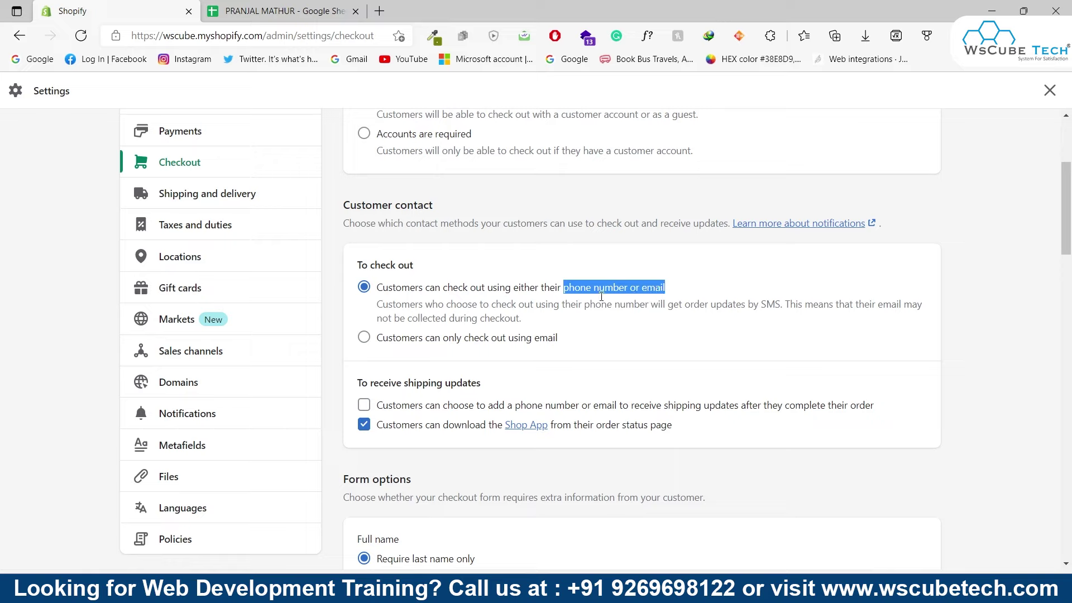
{"action": "left_click", "coordinate": [614, 322]}
{"action": "left_click", "coordinate": [491, 338]}
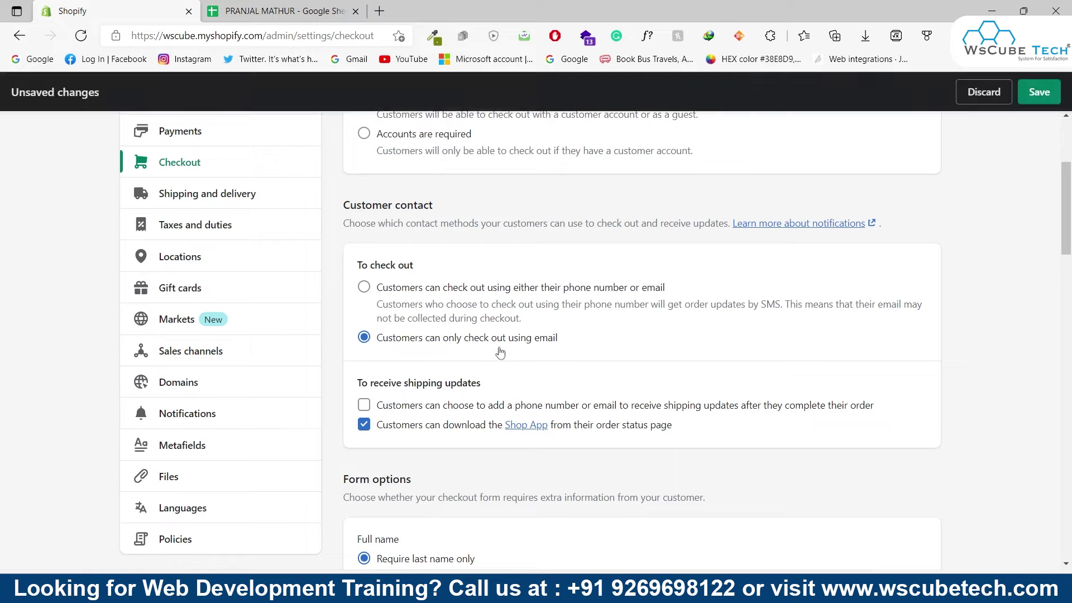
{"action": "left_click", "coordinate": [416, 290]}
Review the customer contact options for receiving shipping updates, including the Shop App download
{"action": "scroll", "coordinate": [416, 290], "scroll_direction": "down", "scroll_amount": 1}
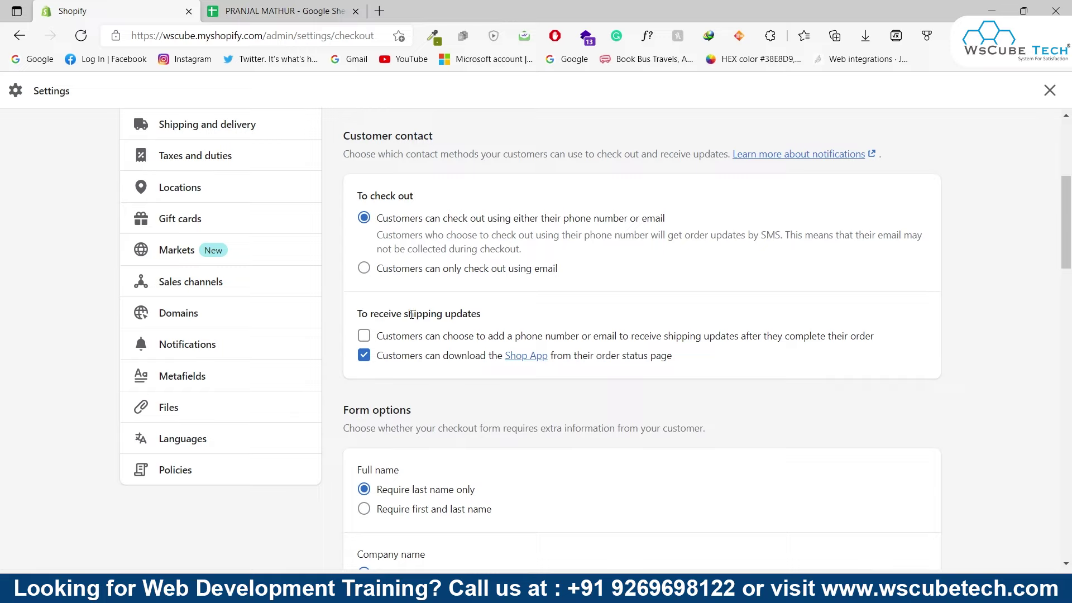
{"action": "scroll", "coordinate": [411, 315], "scroll_direction": "down", "scroll_amount": 1}
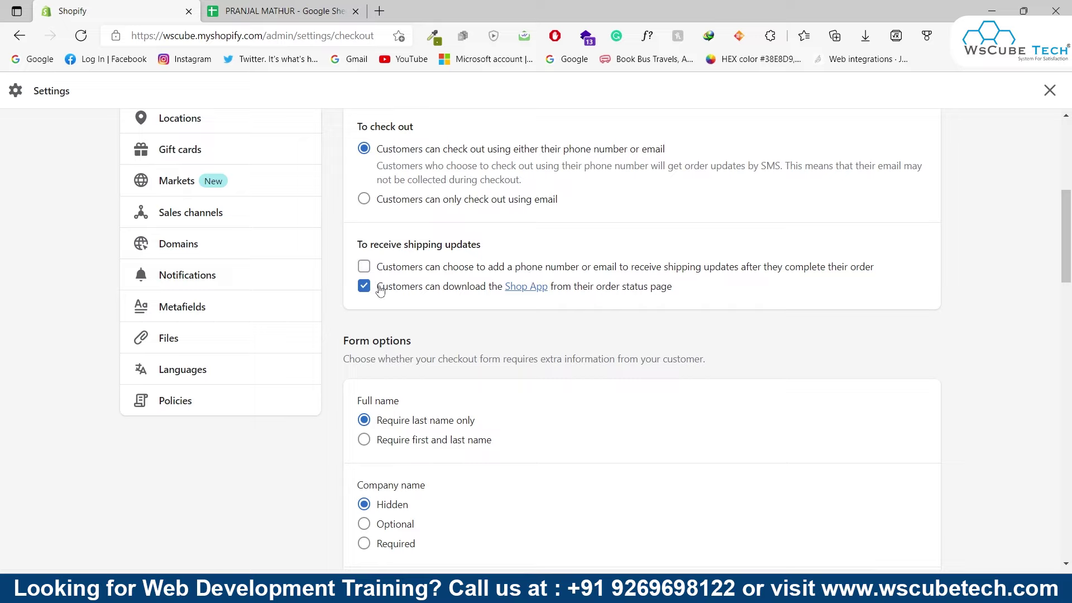
{"action": "left_click_drag", "start_coordinate": [376, 287], "coordinate": [680, 291]}
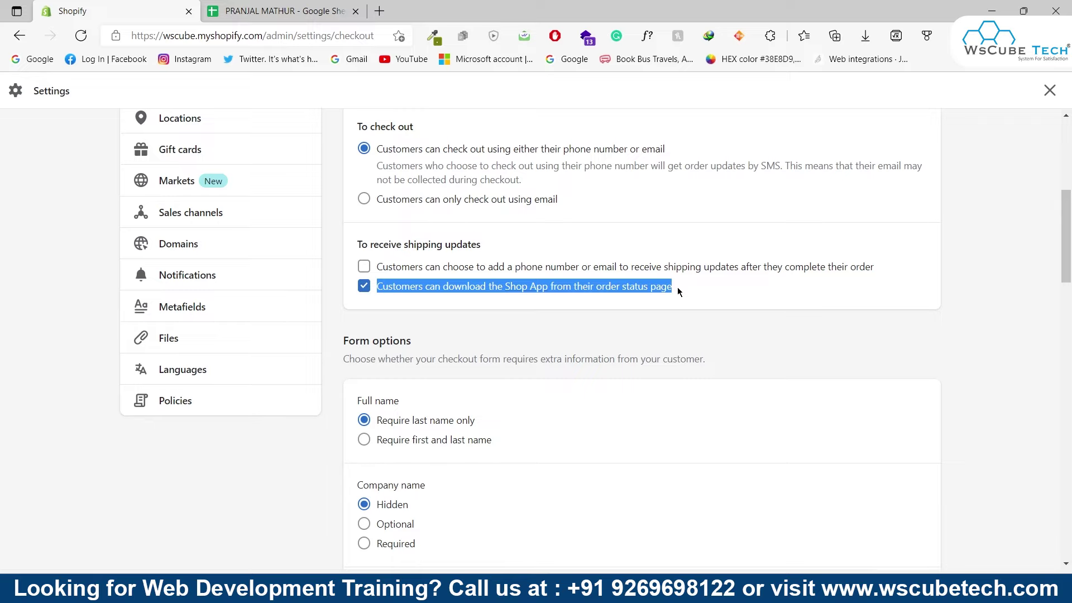
{"action": "left_click", "coordinate": [680, 292]}
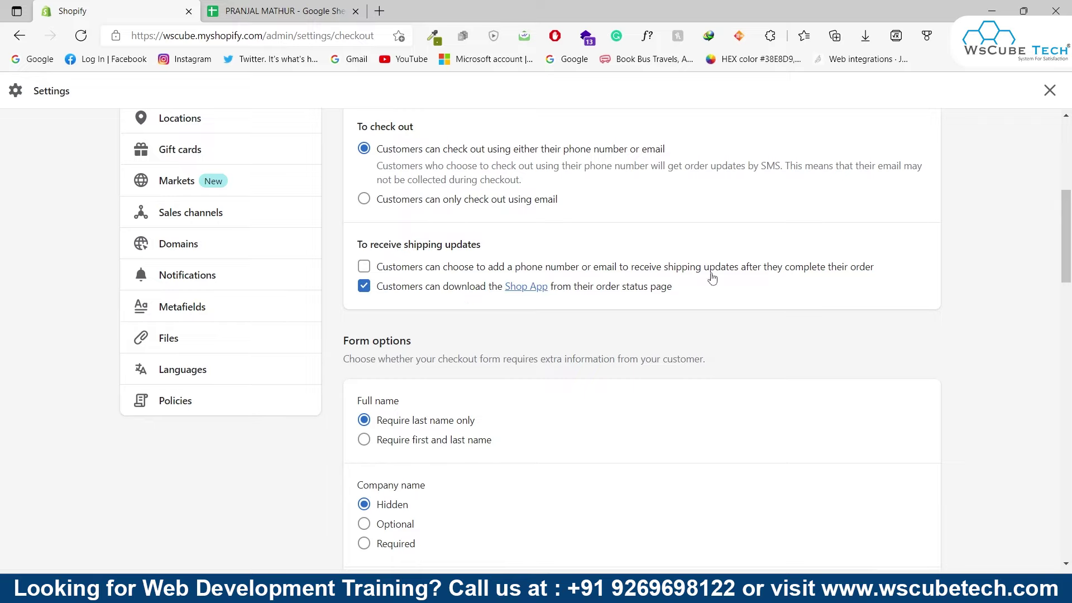
{"action": "left_click_drag", "start_coordinate": [594, 289], "coordinate": [695, 297]}
Set the full name option of the checkout form to require first and last name
{"action": "scroll", "coordinate": [695, 297], "scroll_direction": "down", "scroll_amount": 3}
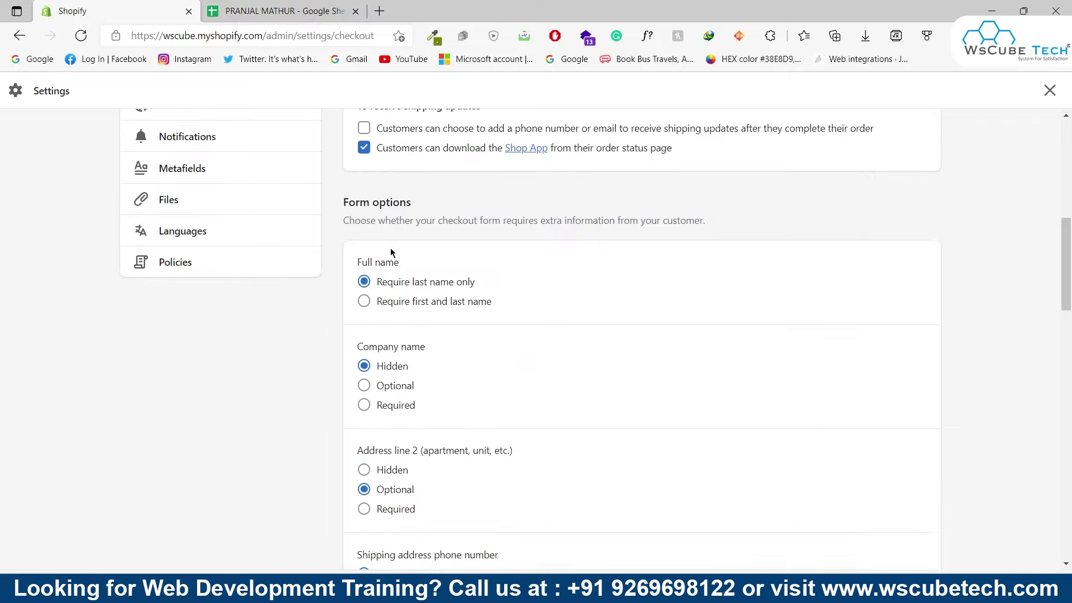
{"action": "mouse_move", "coordinate": [348, 203]}
{"action": "left_mouse_down"}
{"action": "mouse_move", "coordinate": [456, 208]}
{"action": "mouse_move", "coordinate": [345, 205]}
{"action": "left_mouse_up"}
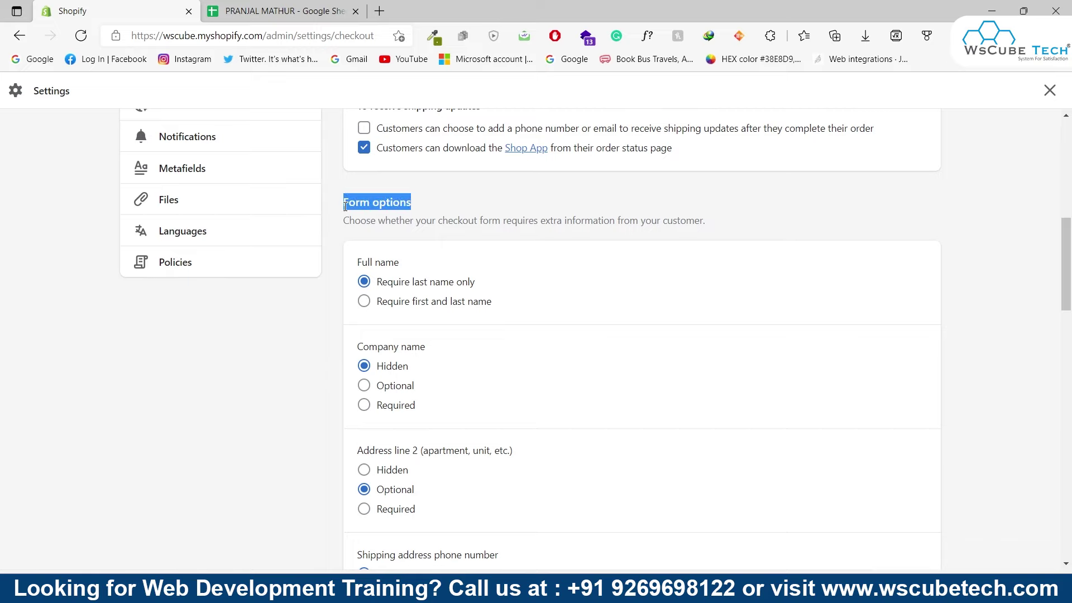
{"action": "left_click", "coordinate": [389, 220]}
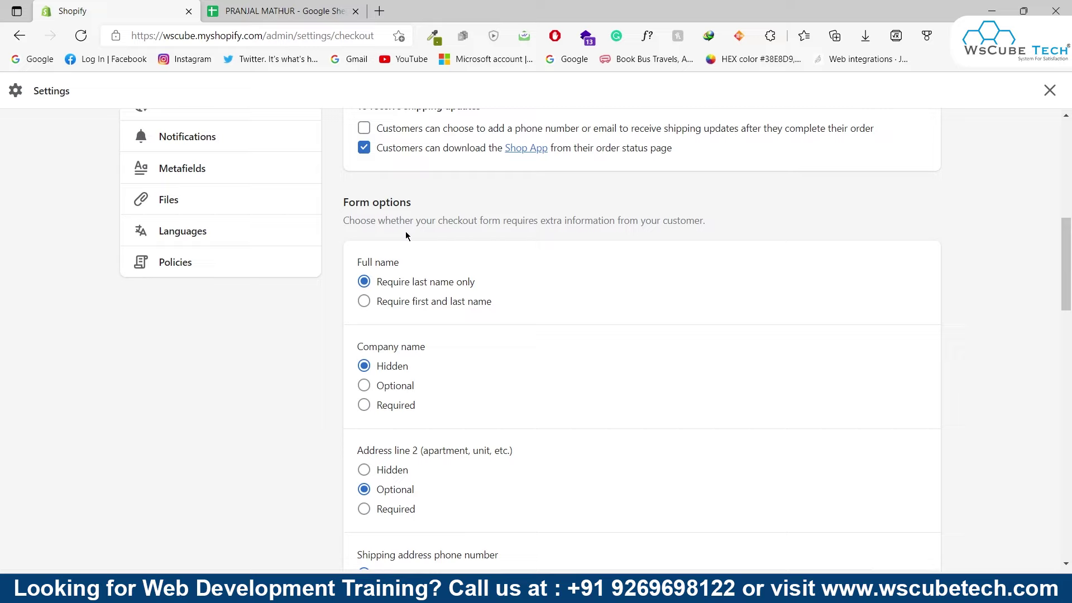
{"action": "left_click_drag", "start_coordinate": [350, 264], "coordinate": [414, 262]}
{"action": "left_click", "coordinate": [390, 263]}
{"action": "left_click", "coordinate": [455, 306]}
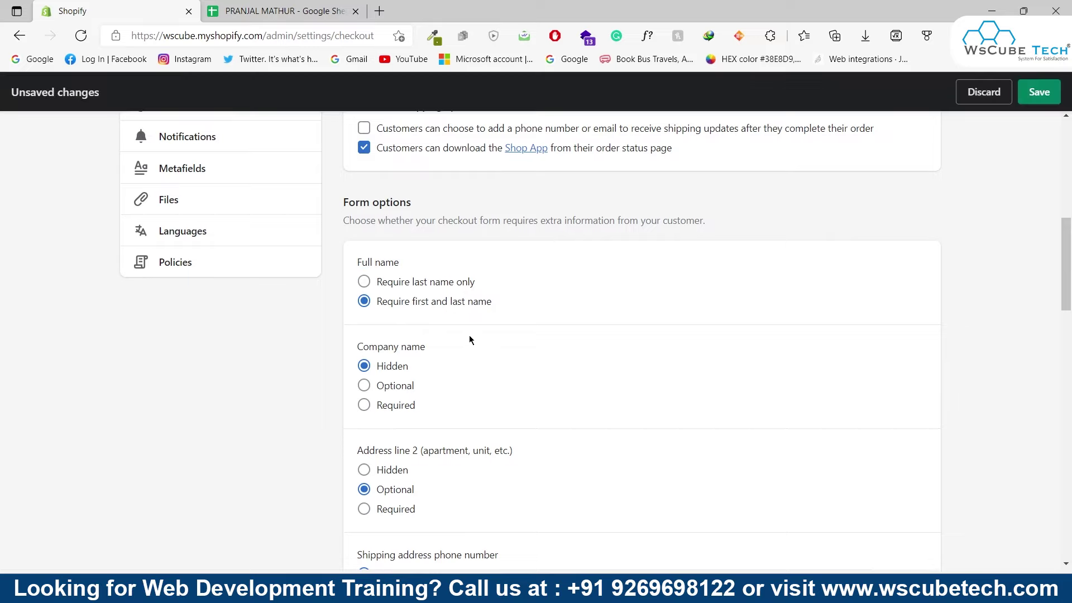
Make address line 2 (apartment, unit, etc.) a required field in the checkout form options
{"action": "scroll", "coordinate": [469, 336], "scroll_direction": "down", "scroll_amount": 1}
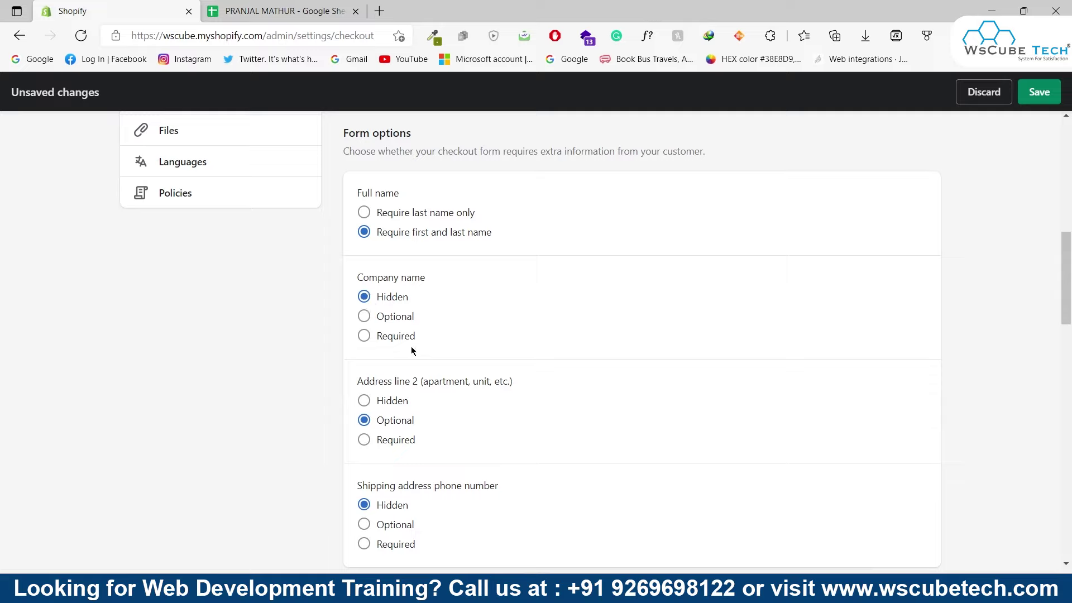
{"action": "scroll", "coordinate": [393, 301], "scroll_direction": "down", "scroll_amount": 1}
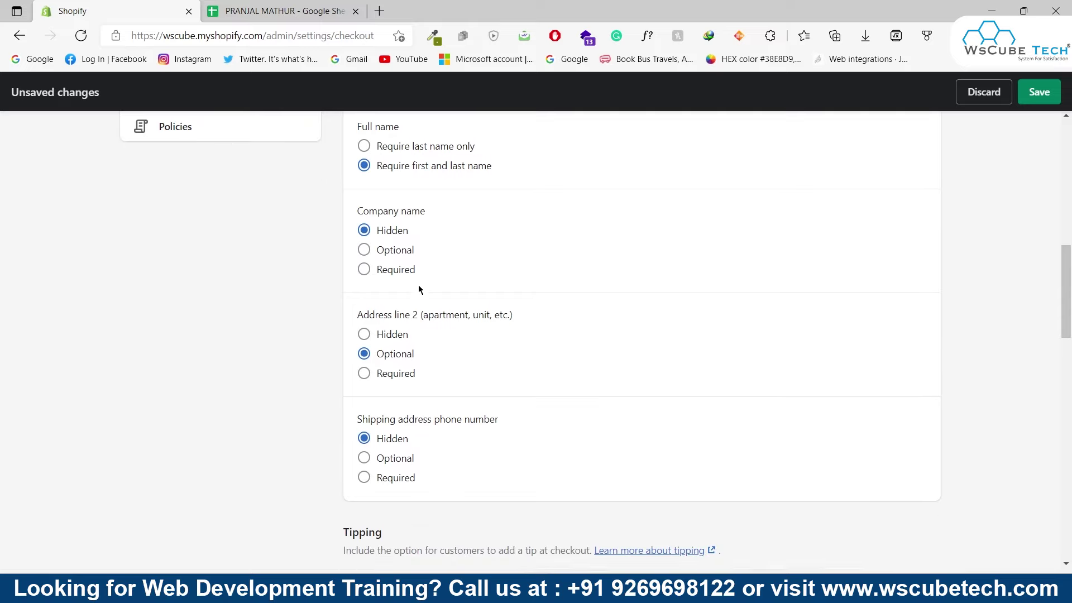
{"action": "left_click_drag", "start_coordinate": [355, 317], "coordinate": [524, 308]}
{"action": "left_click", "coordinate": [389, 332]}
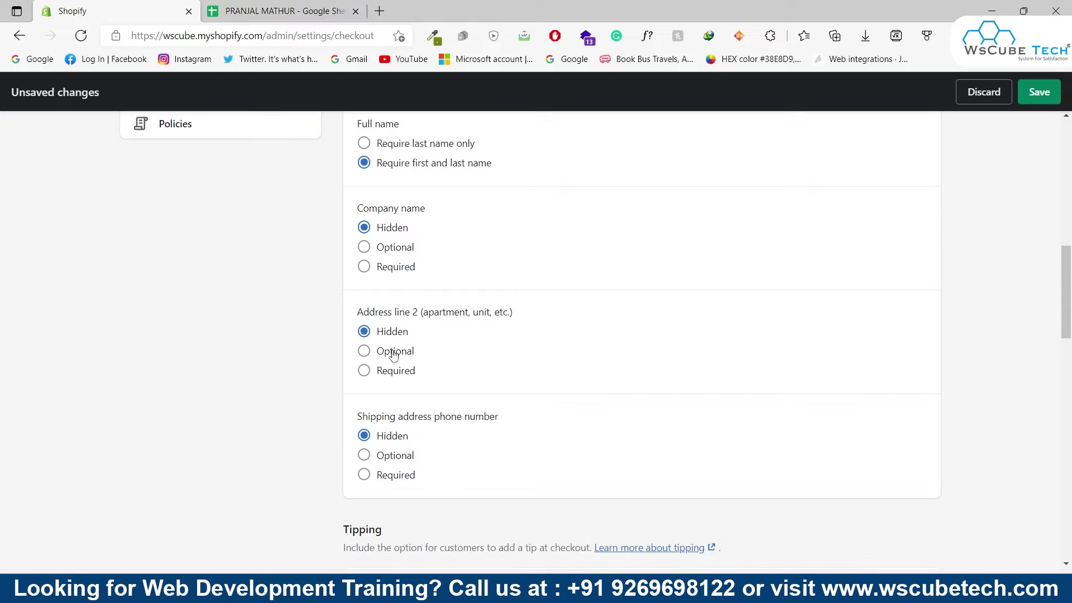
{"action": "left_click", "coordinate": [399, 351]}
{"action": "left_click", "coordinate": [392, 372]}
{"action": "key", "text": "Down"}
{"action": "left_click", "coordinate": [392, 371]}
Make the shipping address phone number required and save the checkout settings
{"action": "scroll", "coordinate": [392, 245], "scroll_direction": "down", "scroll_amount": 3}
{"action": "left_click_drag", "start_coordinate": [397, 208], "coordinate": [517, 224]}
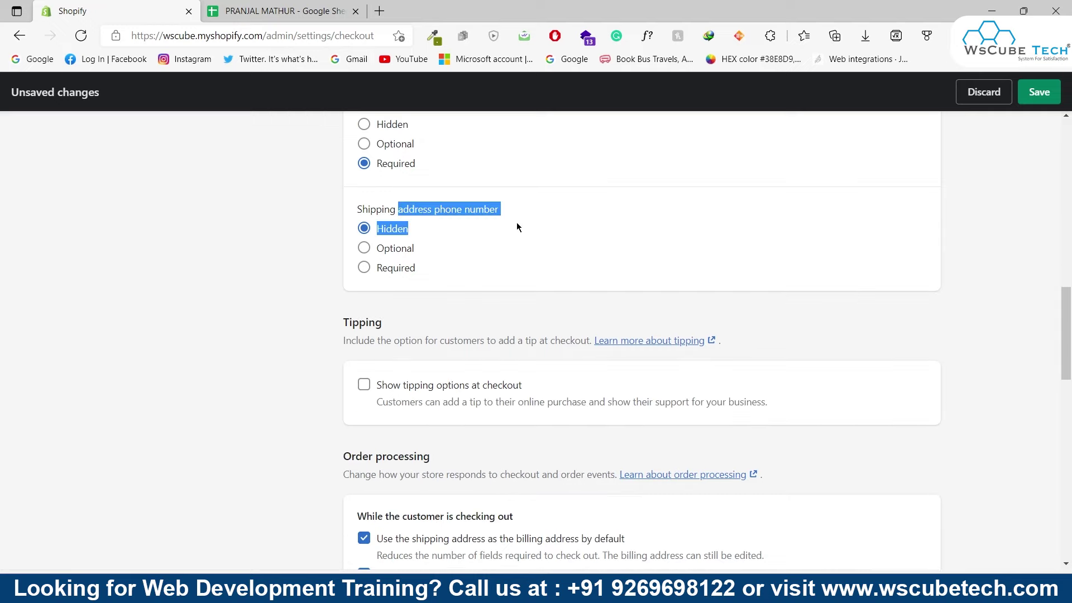
{"action": "left_click", "coordinate": [403, 268]}
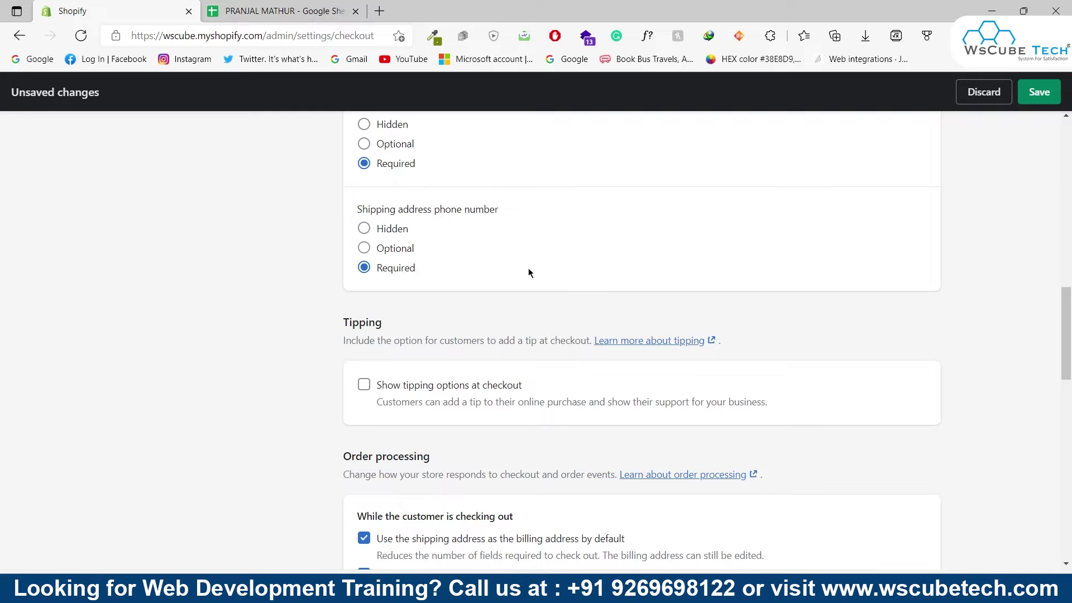
{"action": "left_click", "coordinate": [1039, 92]}
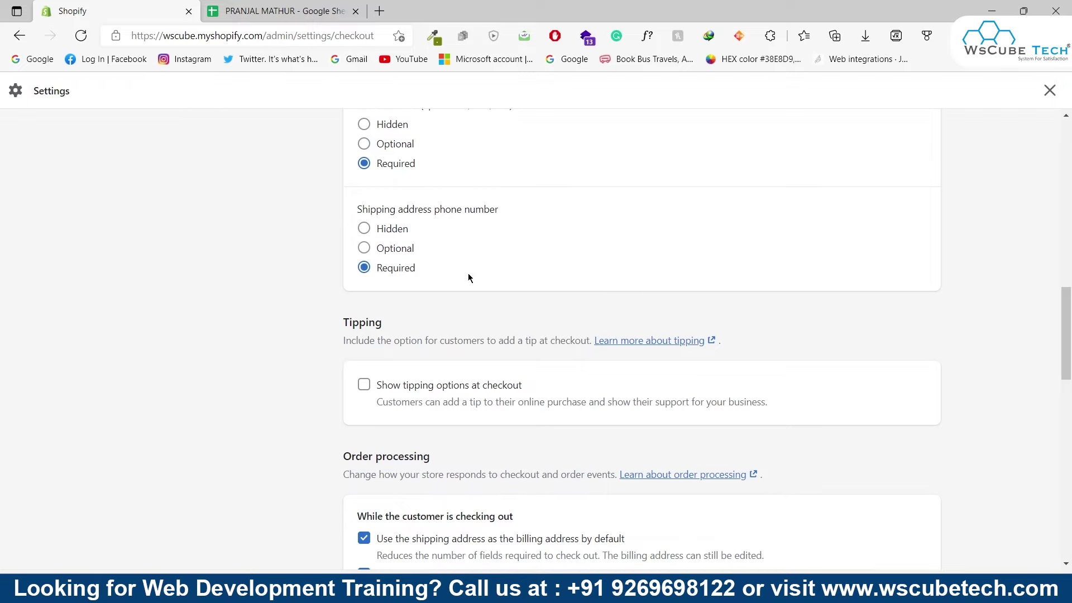
Turn on tipping options at checkout
{"action": "scroll", "coordinate": [468, 278], "scroll_direction": "down", "scroll_amount": 3}
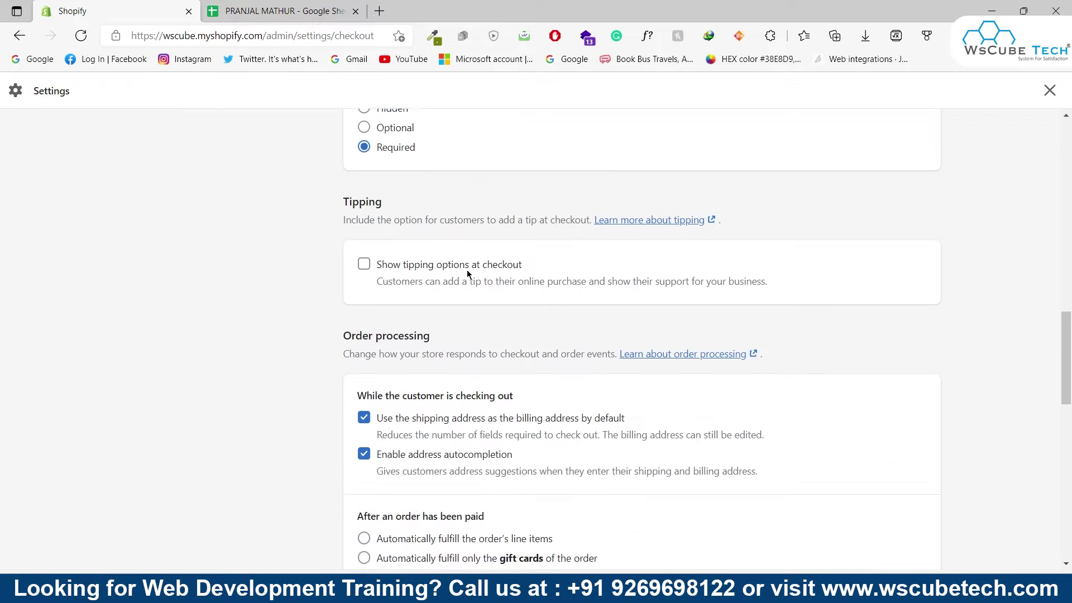
{"action": "left_click_drag", "start_coordinate": [340, 184], "coordinate": [416, 190]}
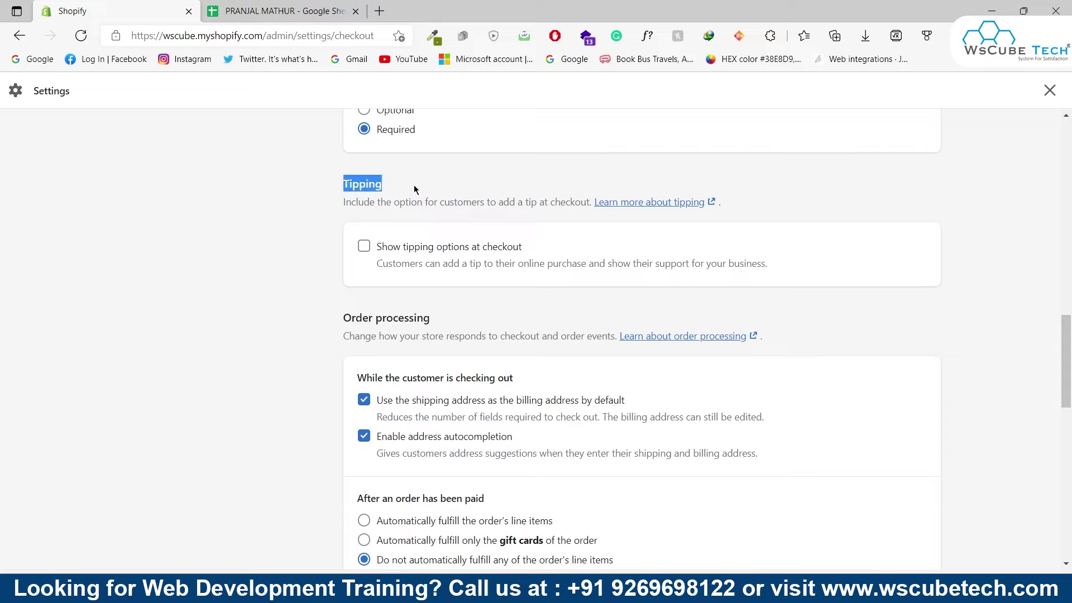
{"action": "left_click", "coordinate": [350, 179]}
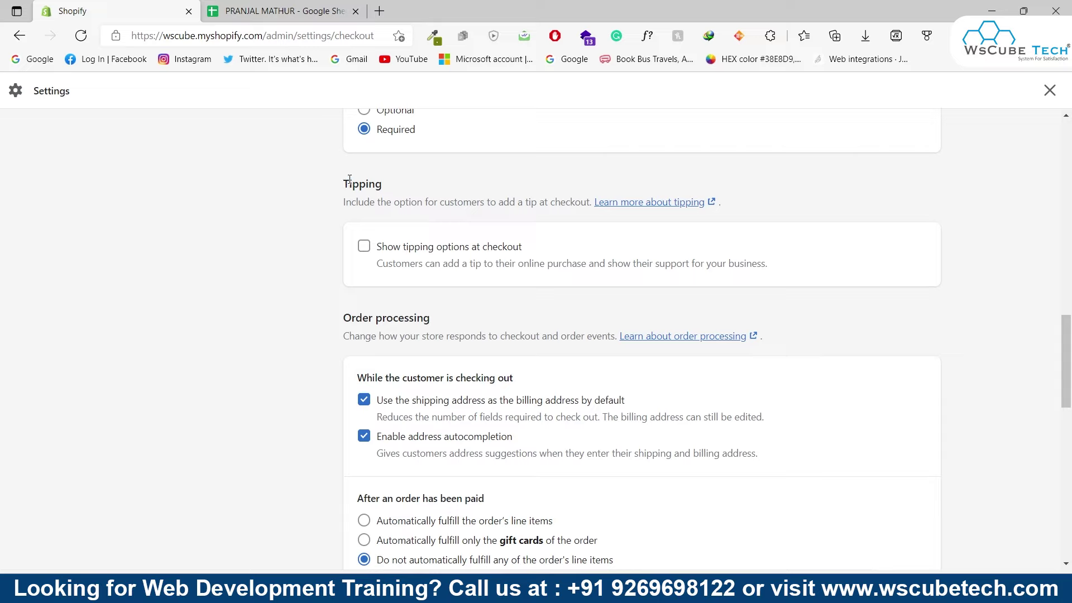
{"action": "left_click", "coordinate": [423, 257]}
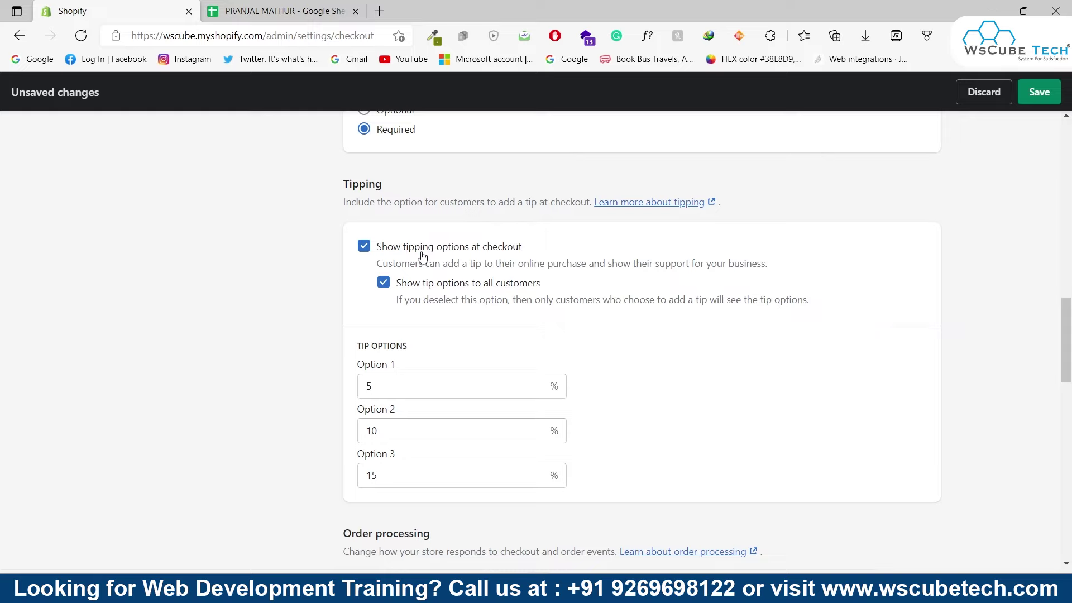
Examine the percentages of the three tip options and turn tipping at checkout back off
{"action": "left_click", "coordinate": [401, 310]}
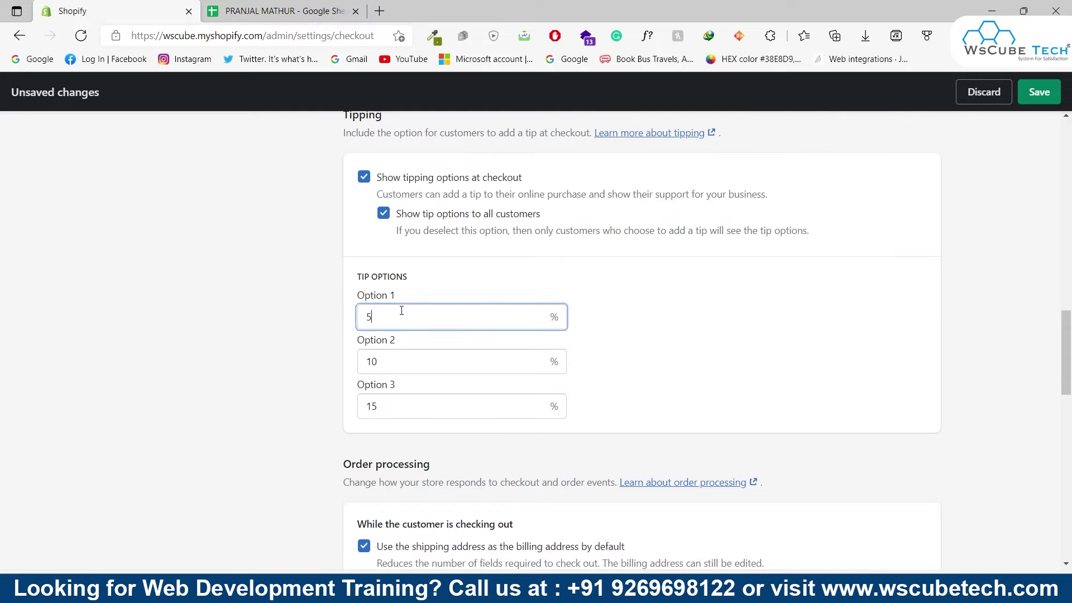
{"action": "double_click", "coordinate": [388, 311]}
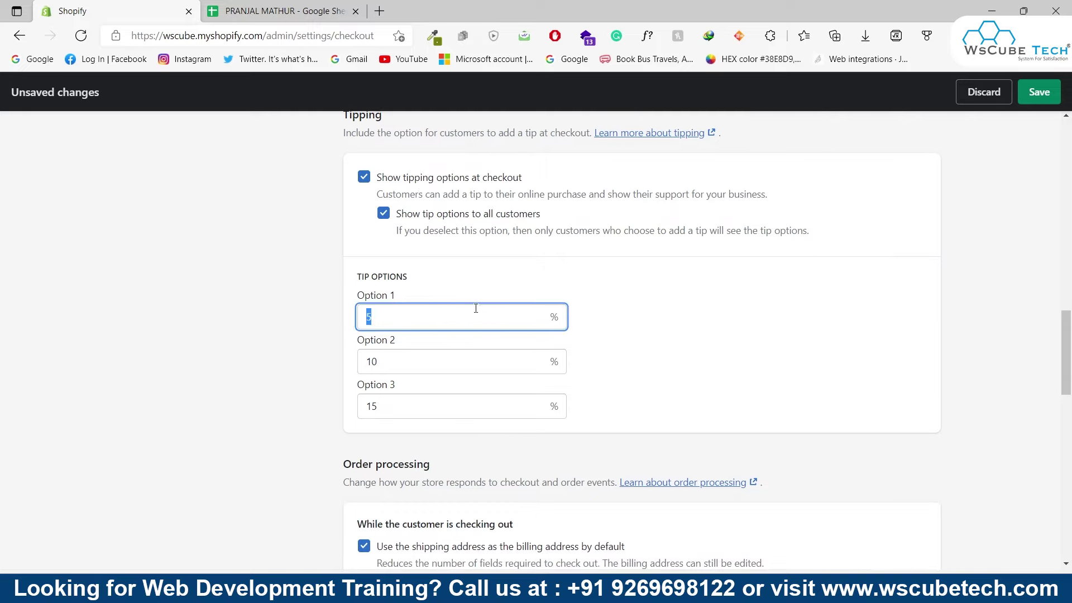
{"action": "key", "text": "Tab"}
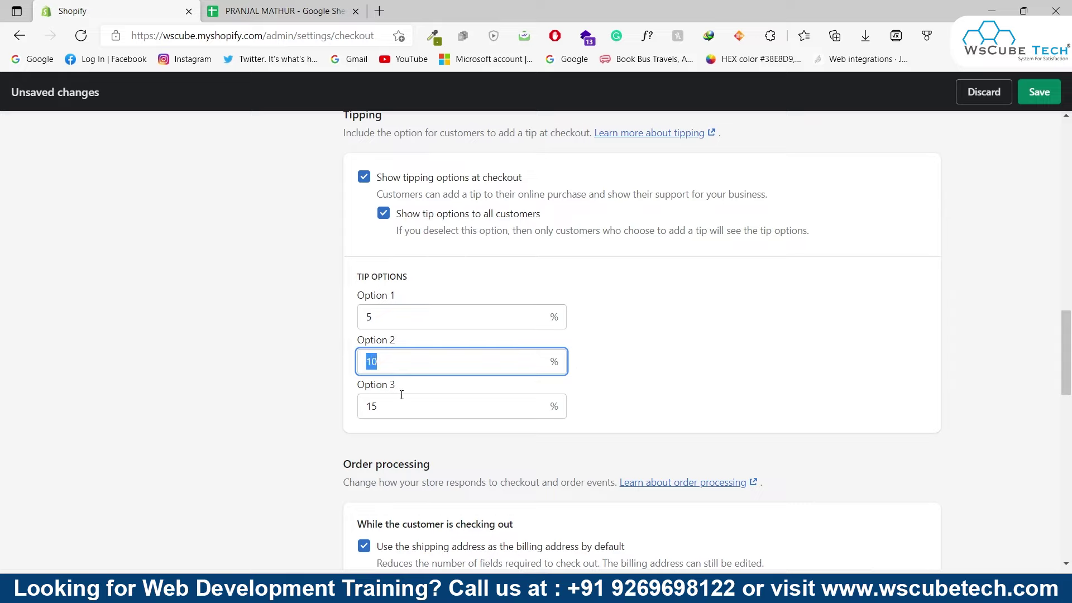
{"action": "key", "text": "Tab"}
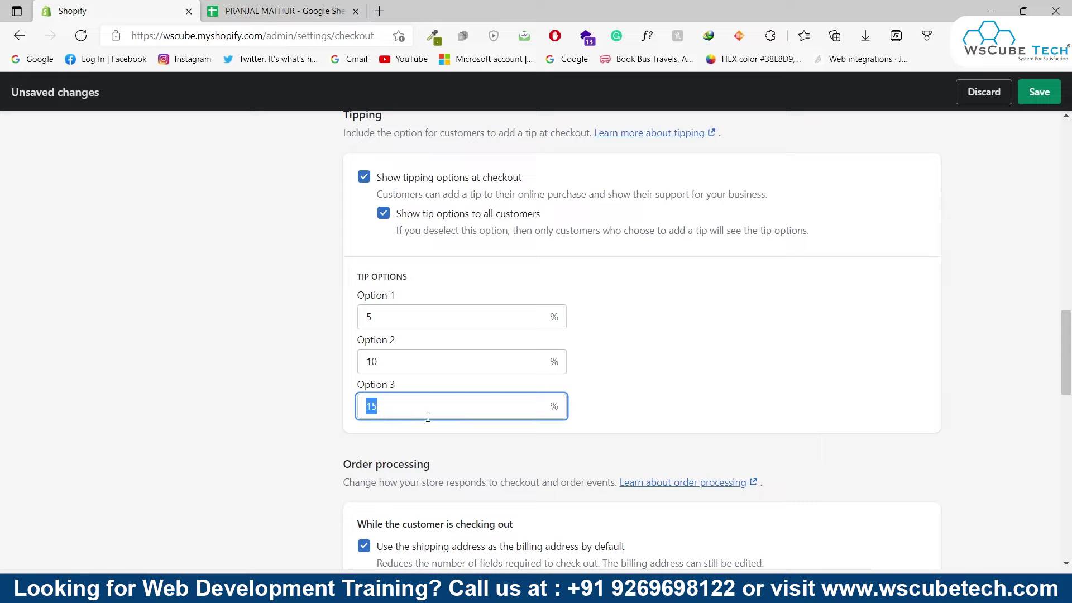
{"action": "left_click", "coordinate": [366, 316]}
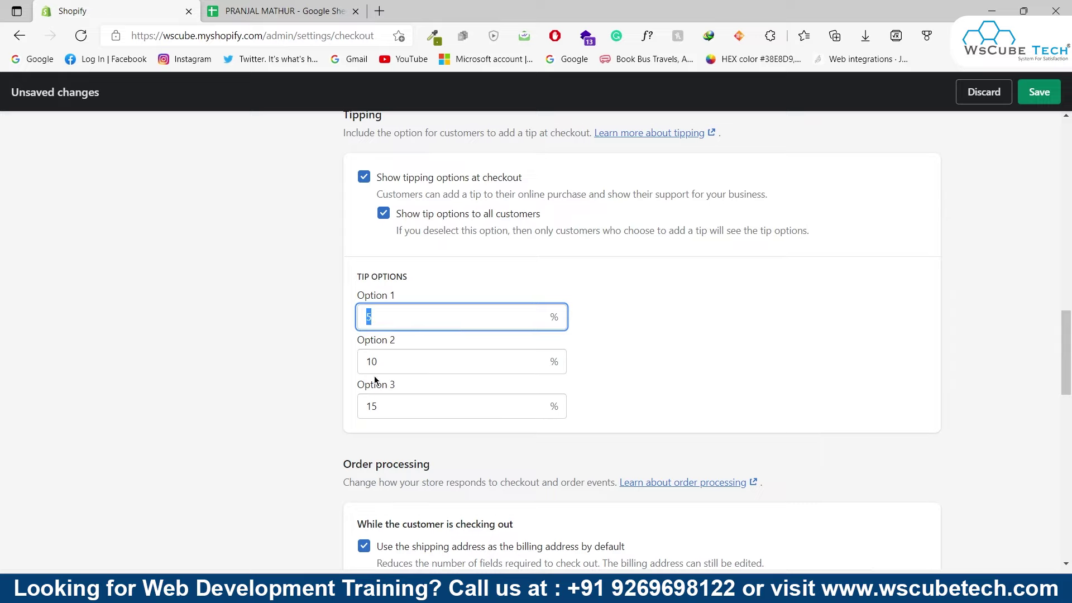
{"action": "key", "text": "Tab"}
{"action": "left_click", "coordinate": [382, 406]}
{"action": "left_click_drag", "start_coordinate": [383, 407], "coordinate": [365, 406]}
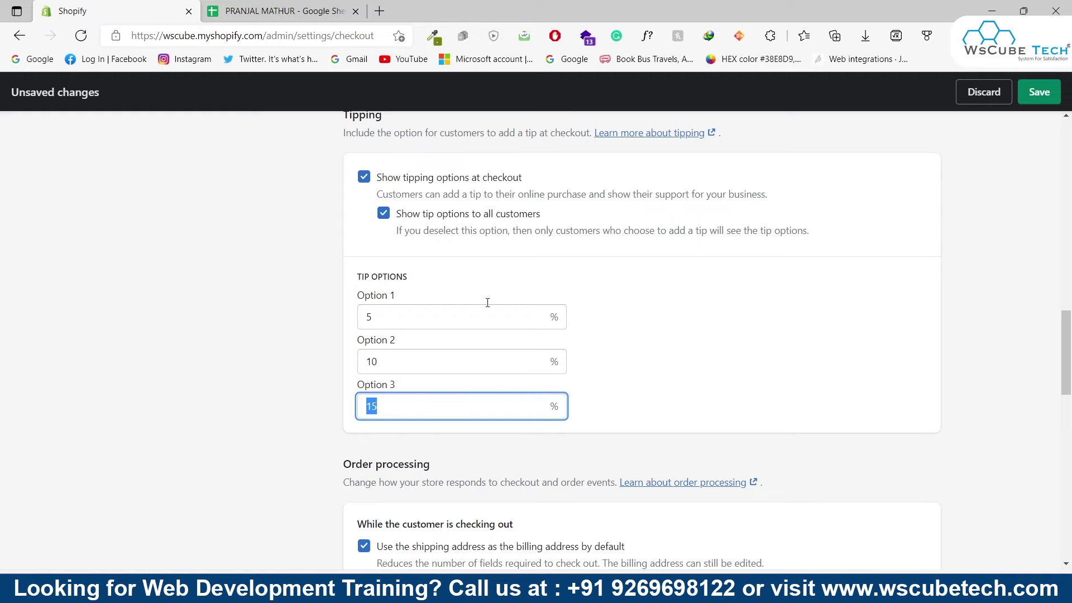
{"action": "left_click", "coordinate": [363, 177]}
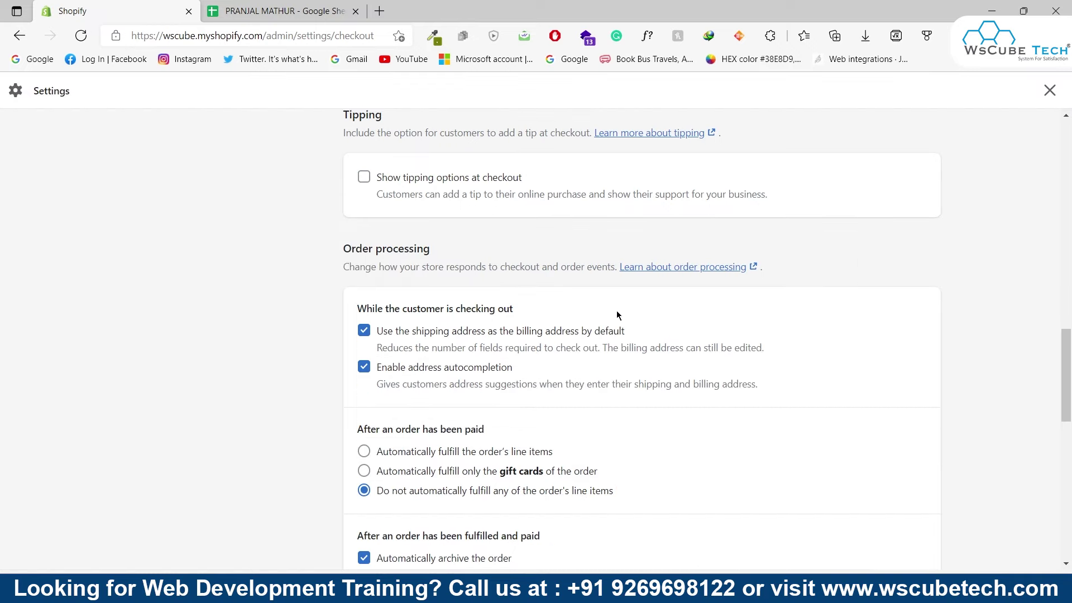
Review the order processing section, switching the default use of the shipping address as billing address off and back on
{"action": "scroll", "coordinate": [616, 314], "scroll_direction": "down", "scroll_amount": 1}
{"action": "left_click_drag", "start_coordinate": [335, 180], "coordinate": [465, 173]}
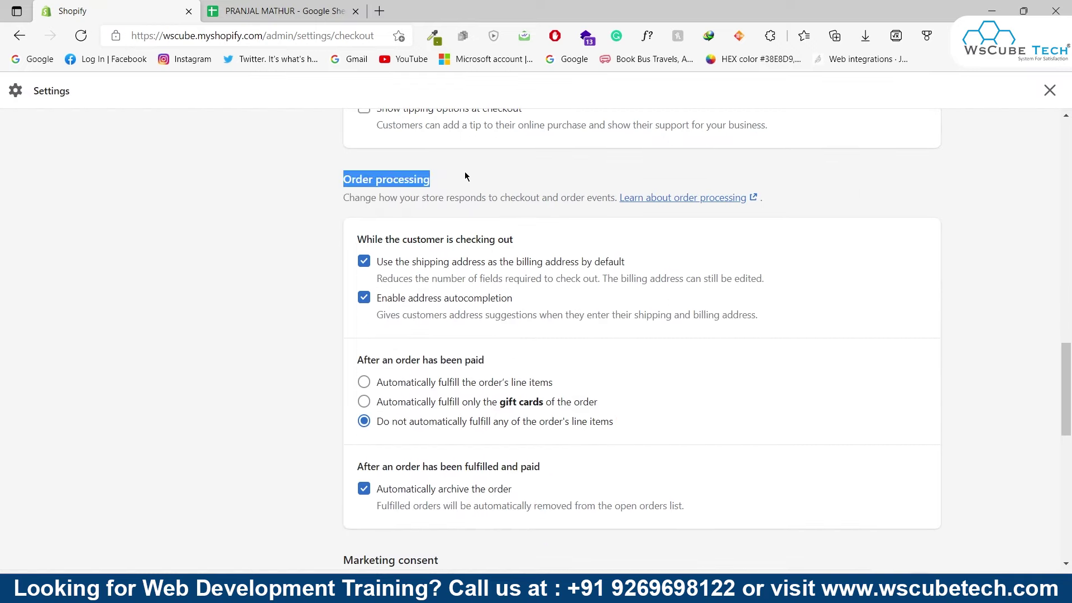
{"action": "left_click", "coordinate": [397, 184]}
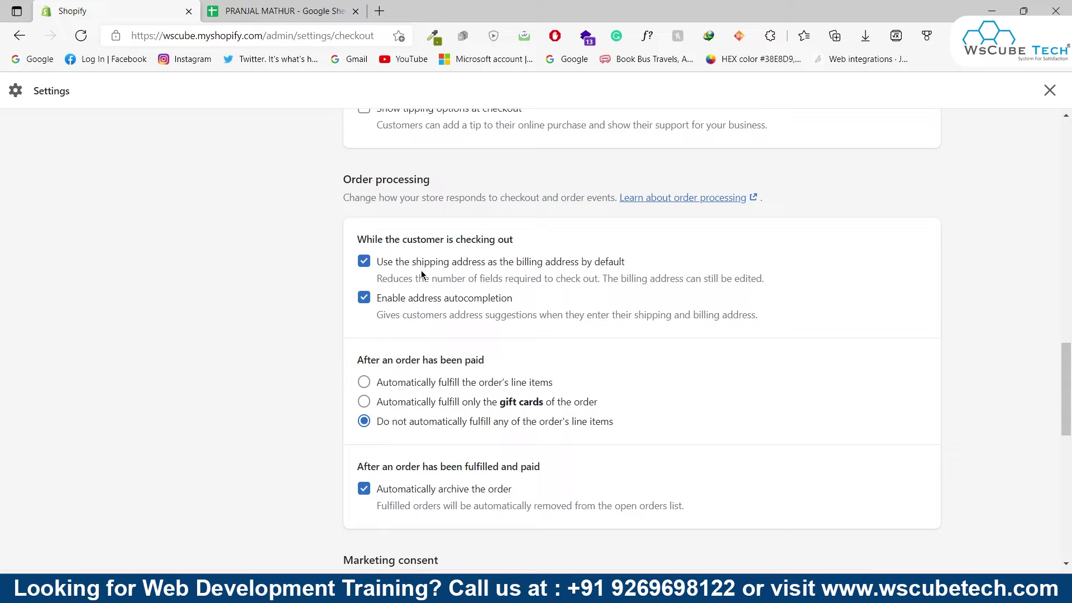
{"action": "left_click_drag", "start_coordinate": [417, 268], "coordinate": [642, 265]}
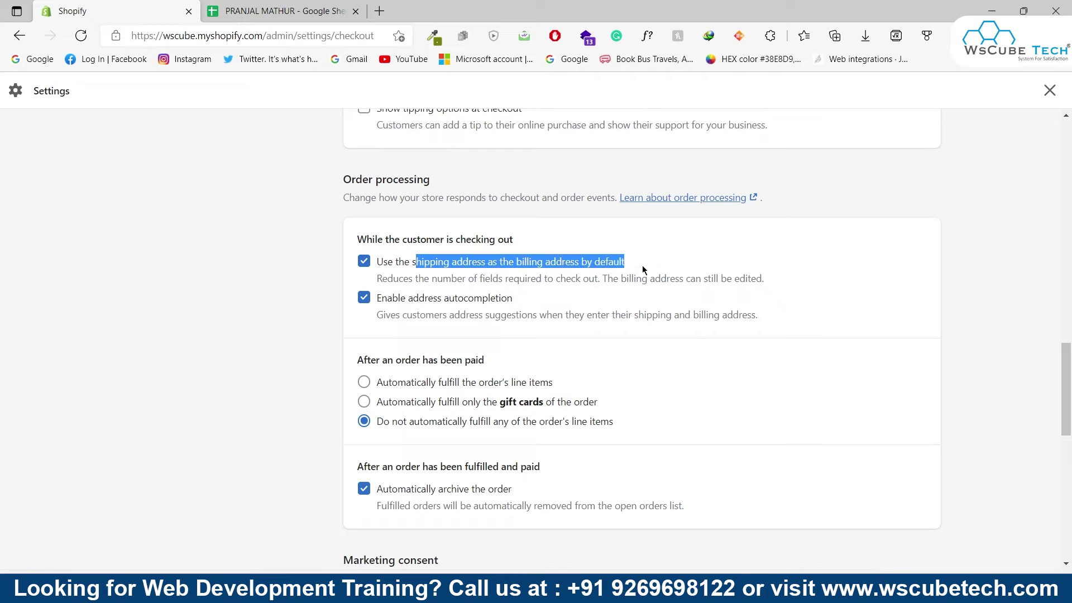
{"action": "left_click", "coordinate": [617, 266]}
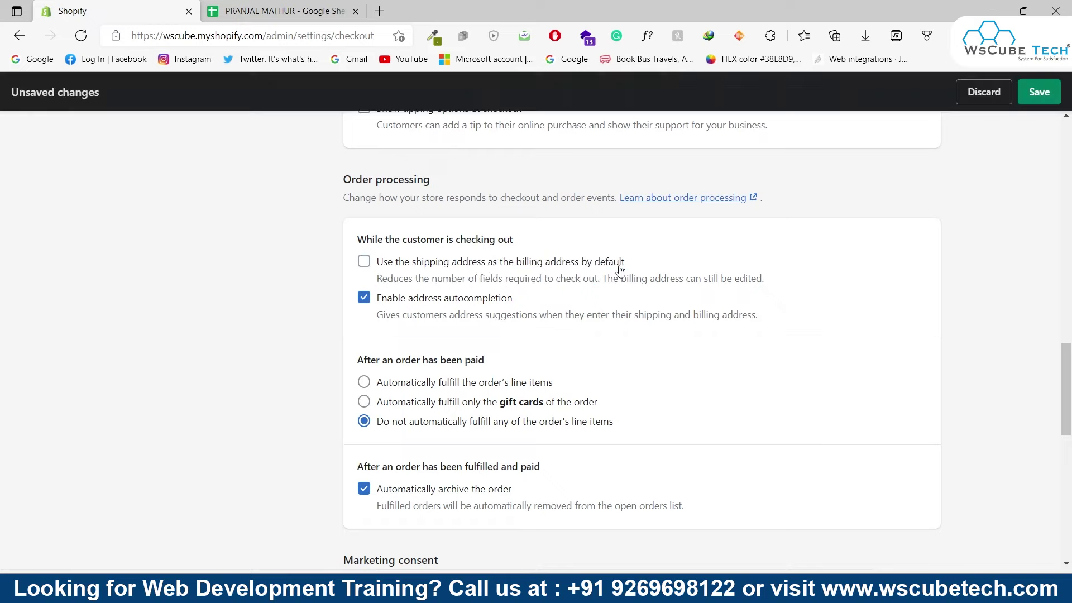
{"action": "left_click", "coordinate": [552, 262]}
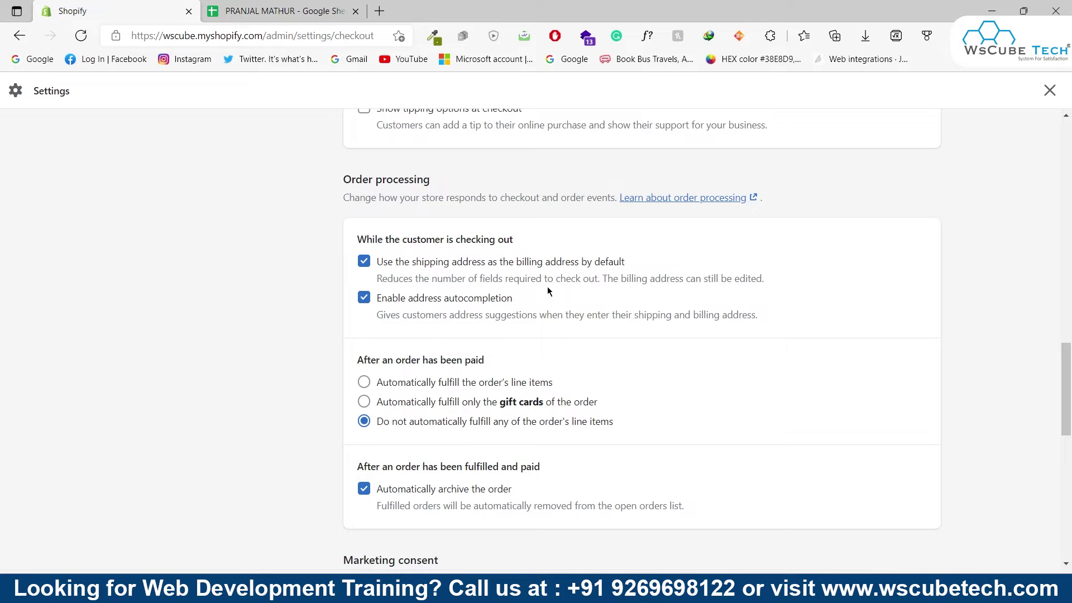
Examine the automatic fulfillment options that apply after an order has been paid
{"action": "scroll", "coordinate": [541, 287], "scroll_direction": "down", "scroll_amount": 2}
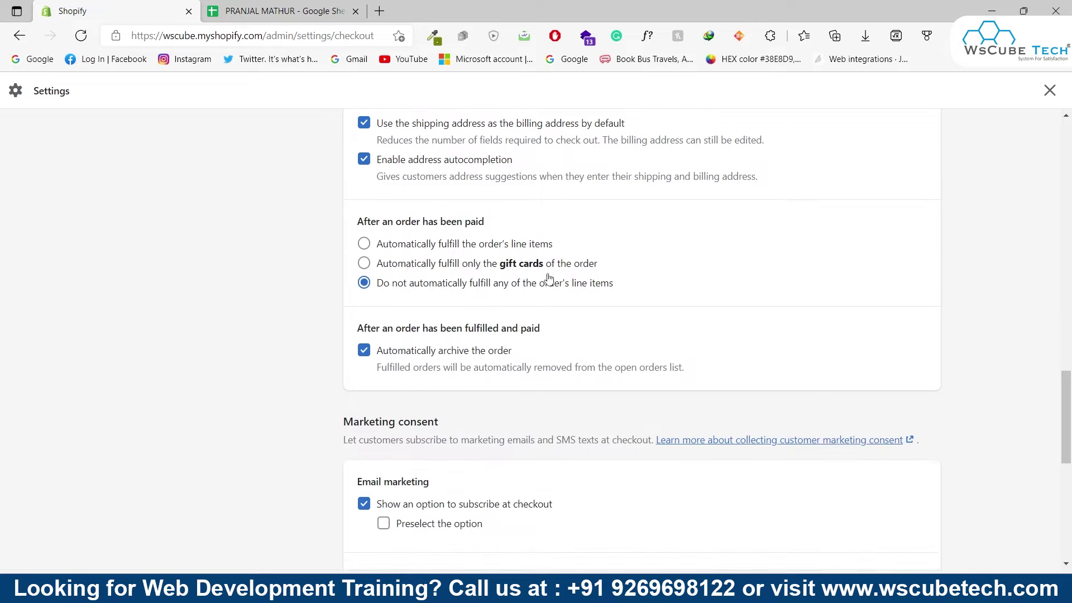
{"action": "left_click_drag", "start_coordinate": [358, 224], "coordinate": [490, 232]}
{"action": "left_click", "coordinate": [479, 223]}
{"action": "scroll", "coordinate": [674, 277], "scroll_direction": "down", "scroll_amount": 1}
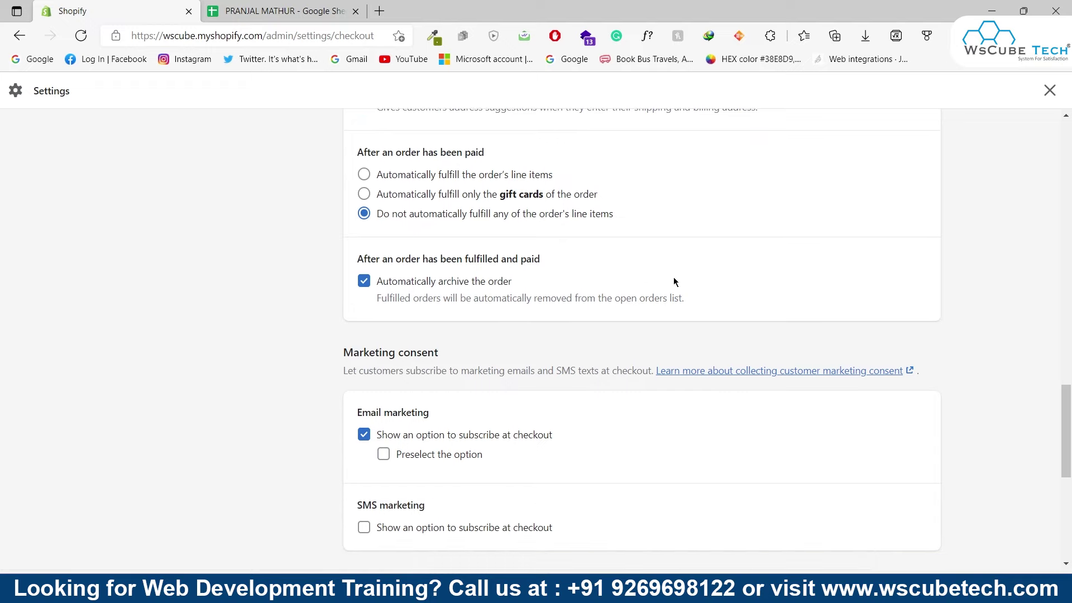
Switch automatic archiving of fulfilled and paid orders off and back on
{"action": "scroll", "coordinate": [674, 282], "scroll_direction": "down", "scroll_amount": 1}
{"action": "left_click_drag", "start_coordinate": [351, 190], "coordinate": [589, 203]}
{"action": "left_click", "coordinate": [580, 213]}
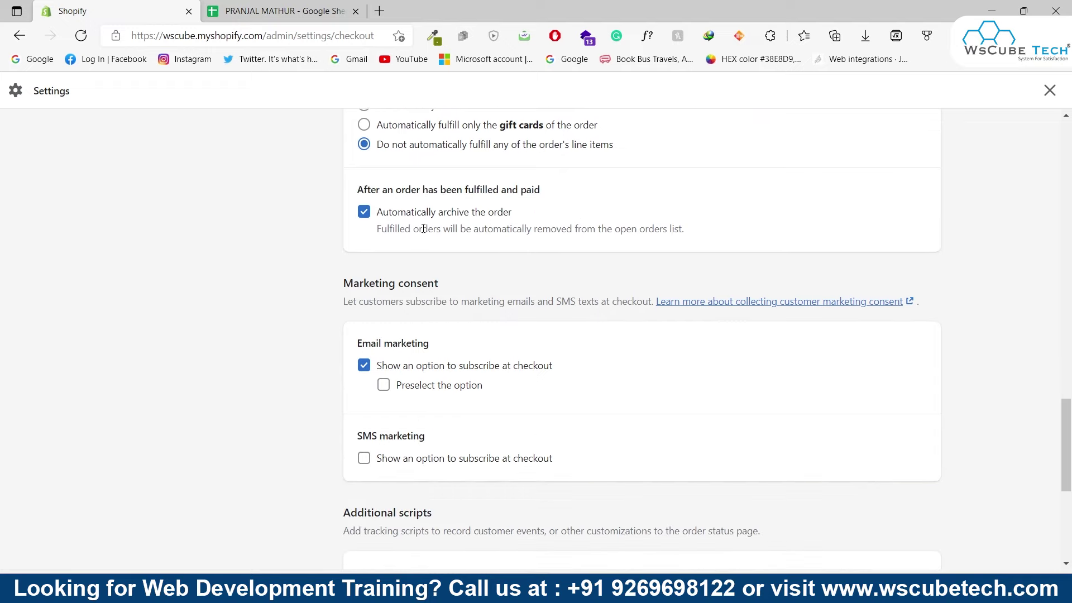
{"action": "left_click", "coordinate": [363, 213]}
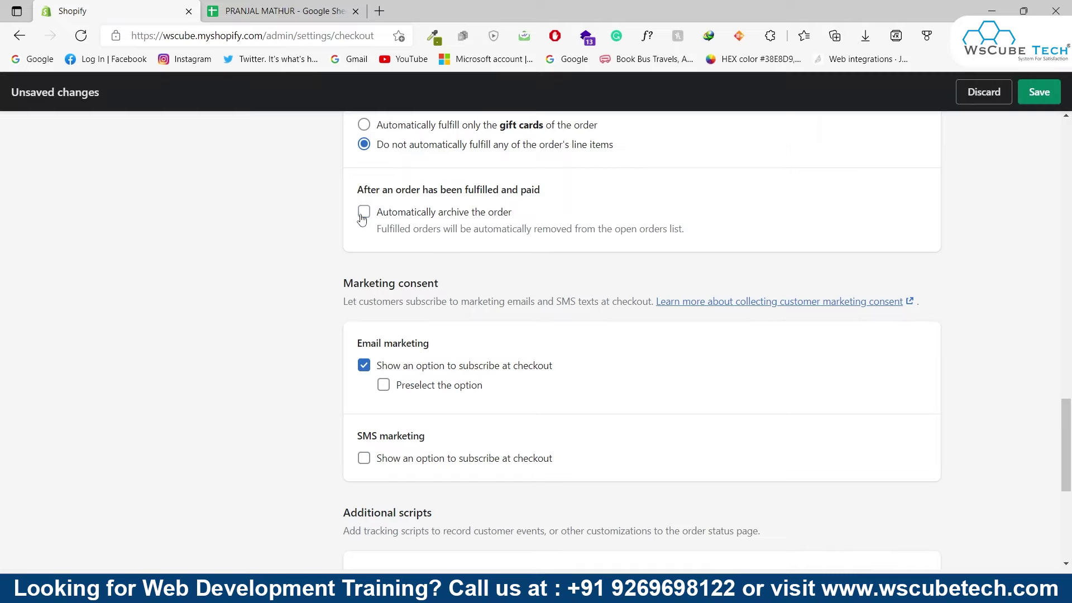
{"action": "left_click", "coordinate": [362, 215]}
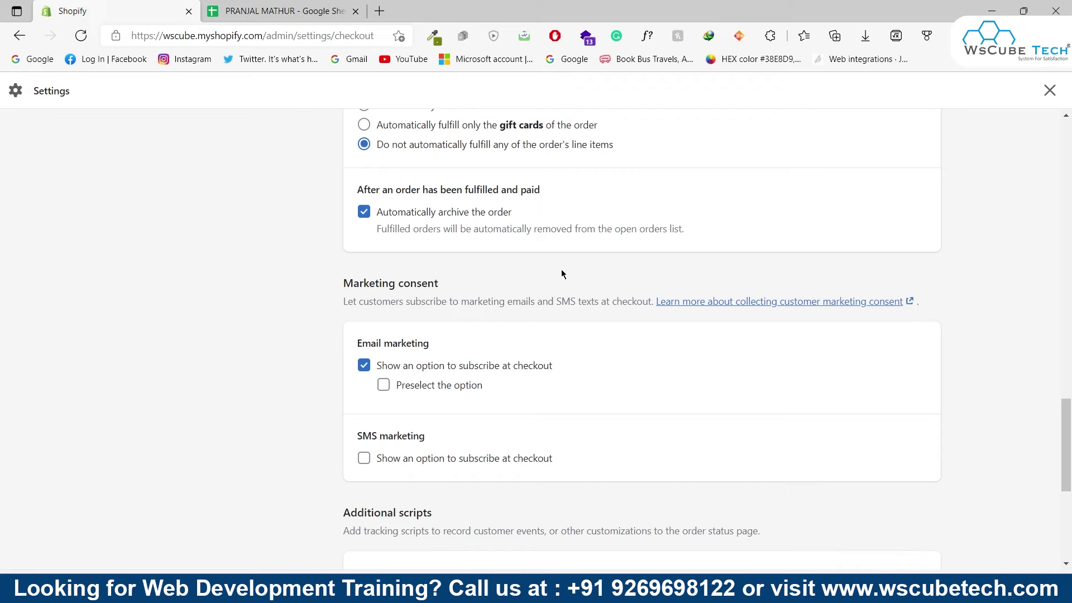
Examine the marketing consent section, including the email and SMS subscription options offered at checkout
{"action": "scroll", "coordinate": [562, 274], "scroll_direction": "down", "scroll_amount": 2}
{"action": "left_click_drag", "start_coordinate": [336, 144], "coordinate": [489, 145]}
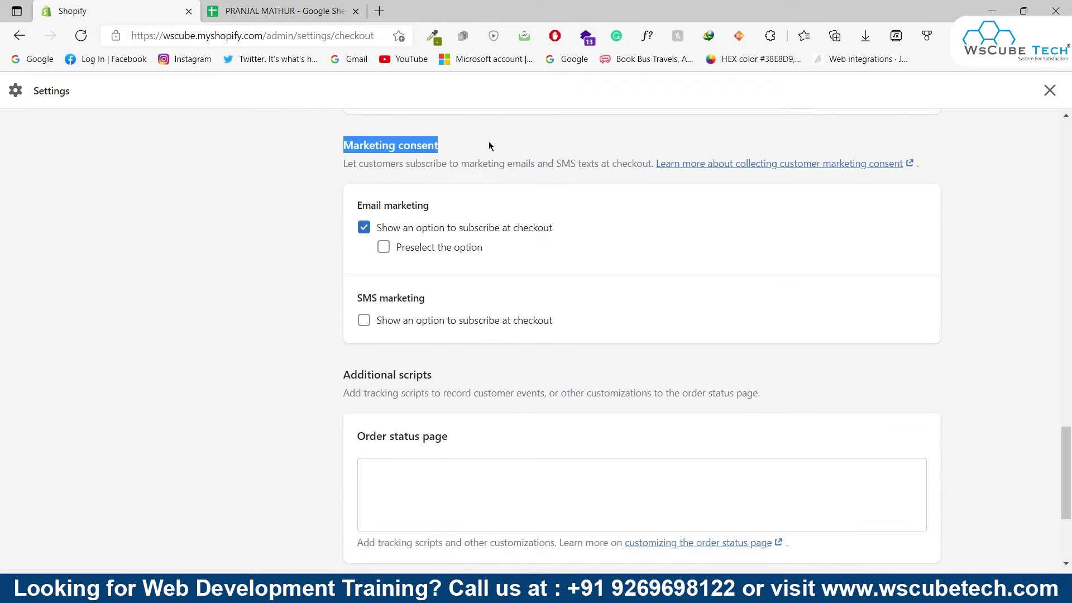
{"action": "left_click", "coordinate": [398, 147]}
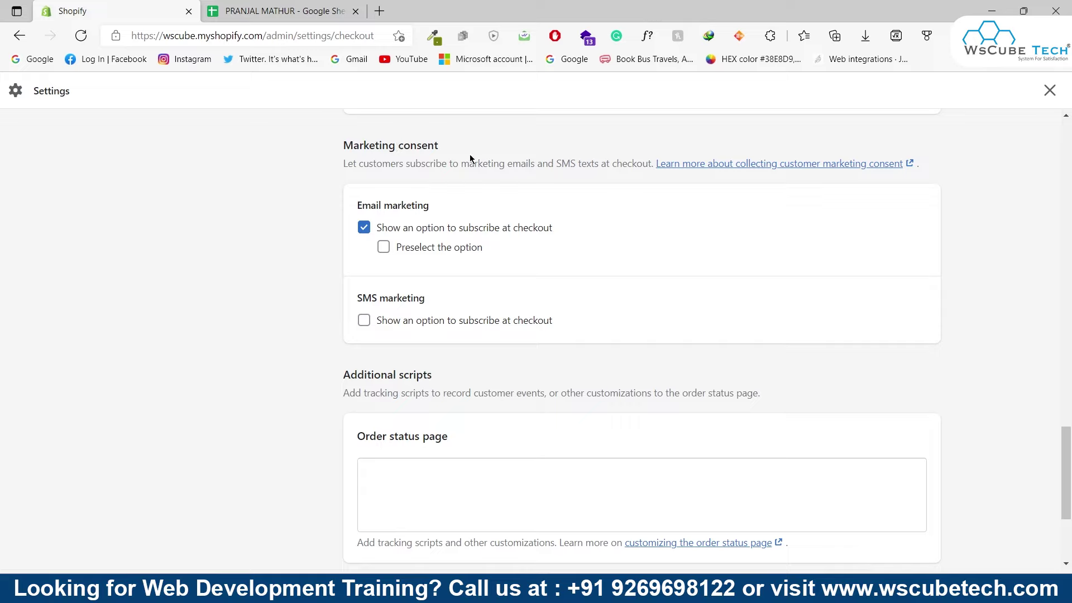
{"action": "double_click", "coordinate": [515, 165]}
{"action": "double_click", "coordinate": [563, 164]}
{"action": "left_click_drag", "start_coordinate": [352, 206], "coordinate": [431, 215]}
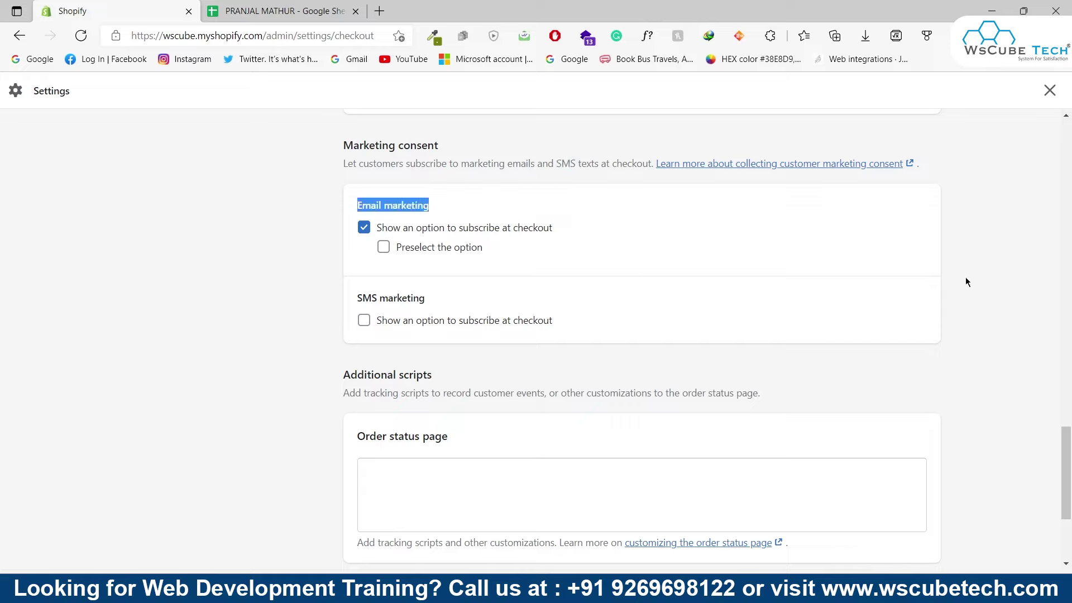
{"action": "left_click", "coordinate": [885, 267]}
{"action": "left_click_drag", "start_coordinate": [445, 207], "coordinate": [370, 193]}
{"action": "left_click", "coordinate": [404, 203]}
Check which language the store's checkout page is displayed in
{"action": "scroll", "coordinate": [354, 420], "scroll_direction": "down", "scroll_amount": 3}
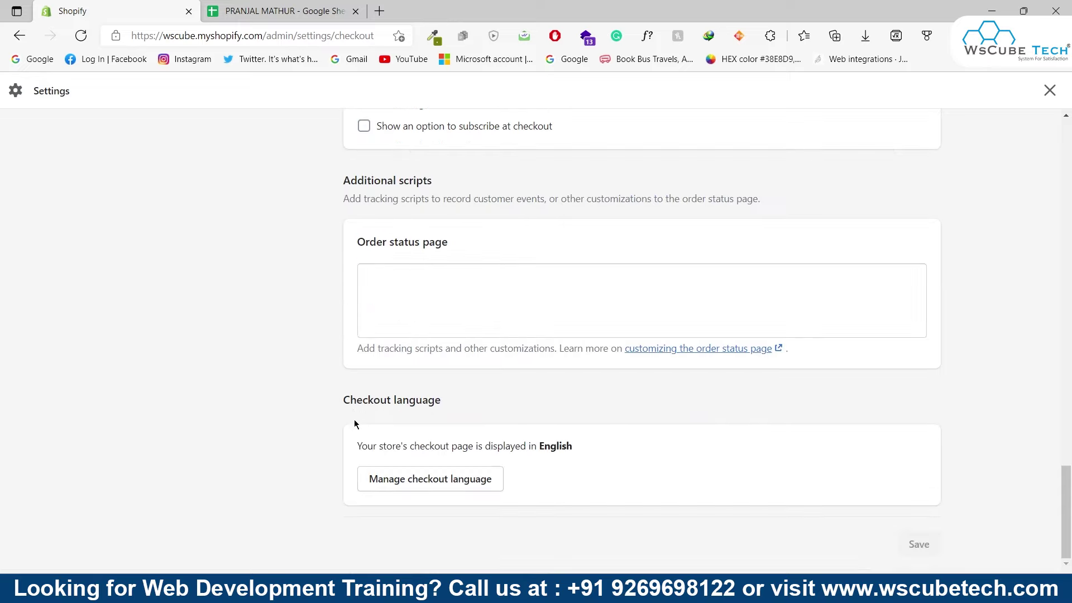
{"action": "left_click_drag", "start_coordinate": [342, 406], "coordinate": [459, 408]}
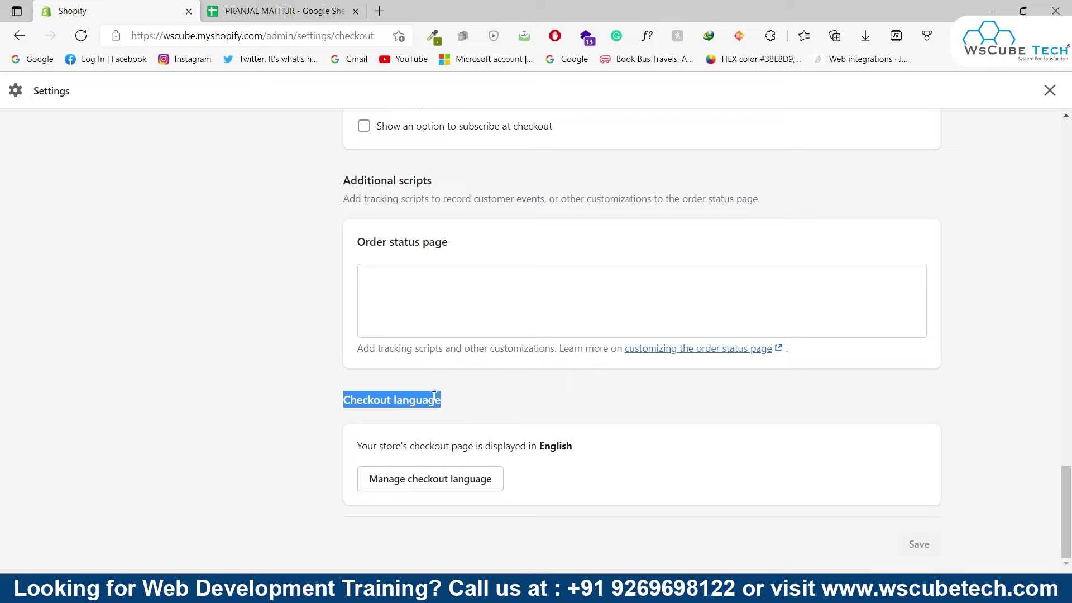
{"action": "left_click", "coordinate": [414, 399]}
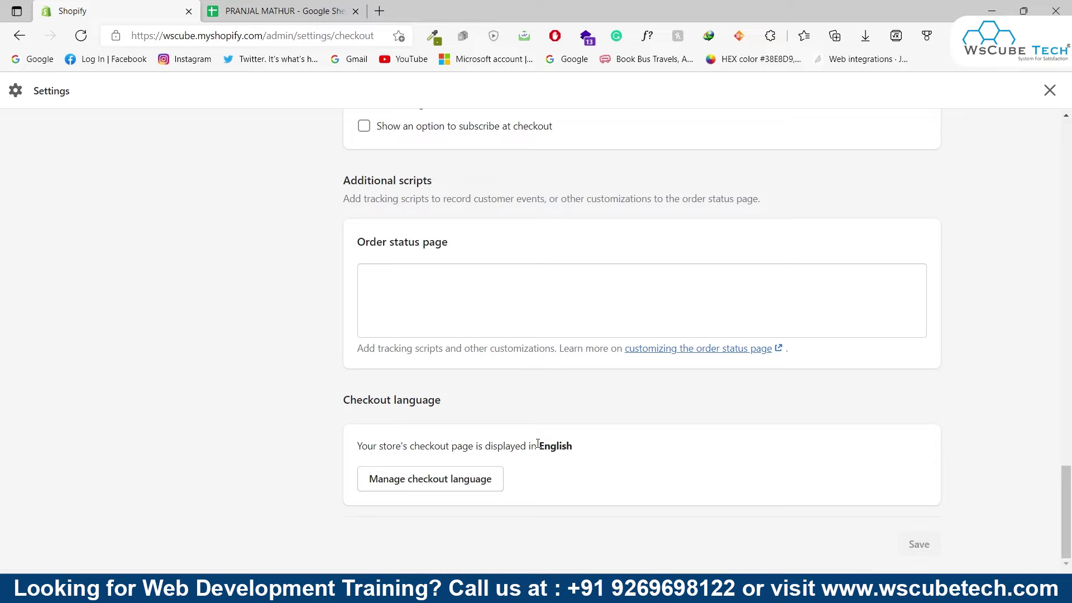
{"action": "left_click_drag", "start_coordinate": [537, 446], "coordinate": [603, 457]}
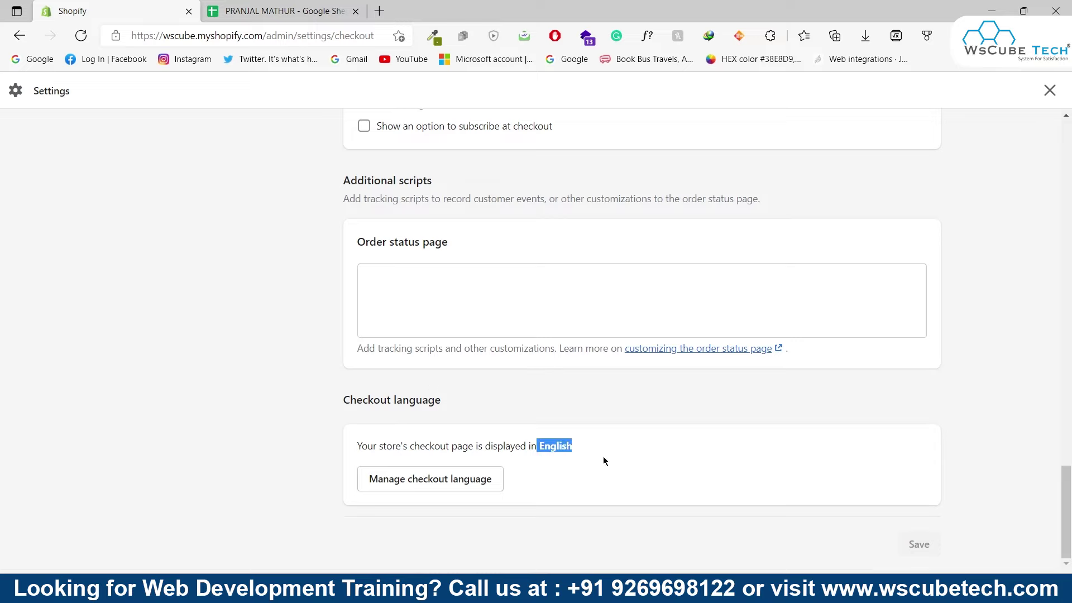
Open checkout language management, look through the Checkout & system texts, and return to the checkout settings' contact and form options
{"action": "left_click", "coordinate": [436, 486]}
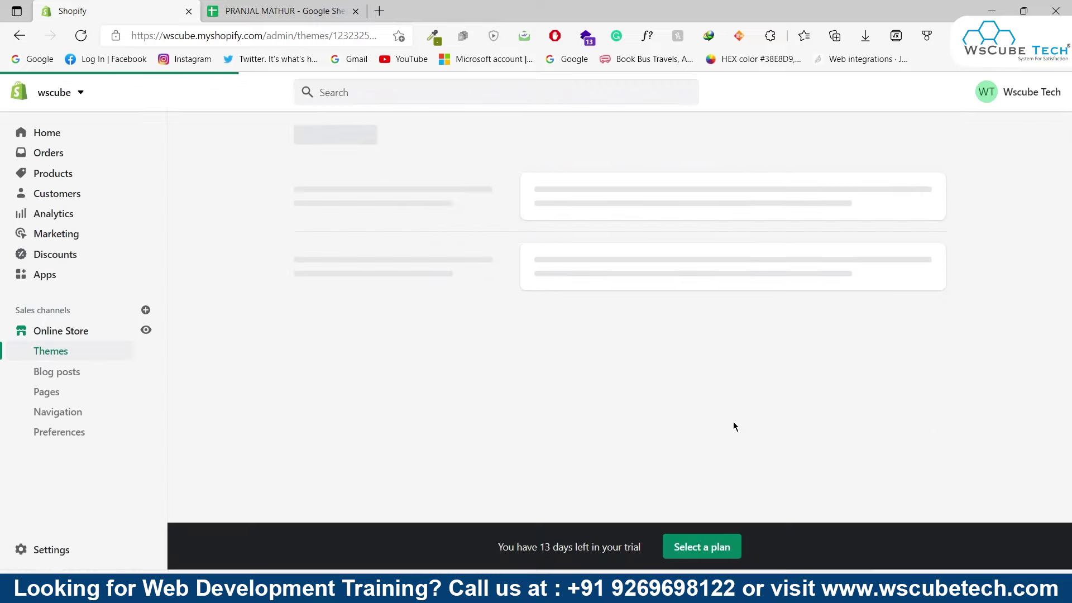
{"action": "scroll", "coordinate": [311, 274], "scroll_direction": "down", "scroll_amount": 5}
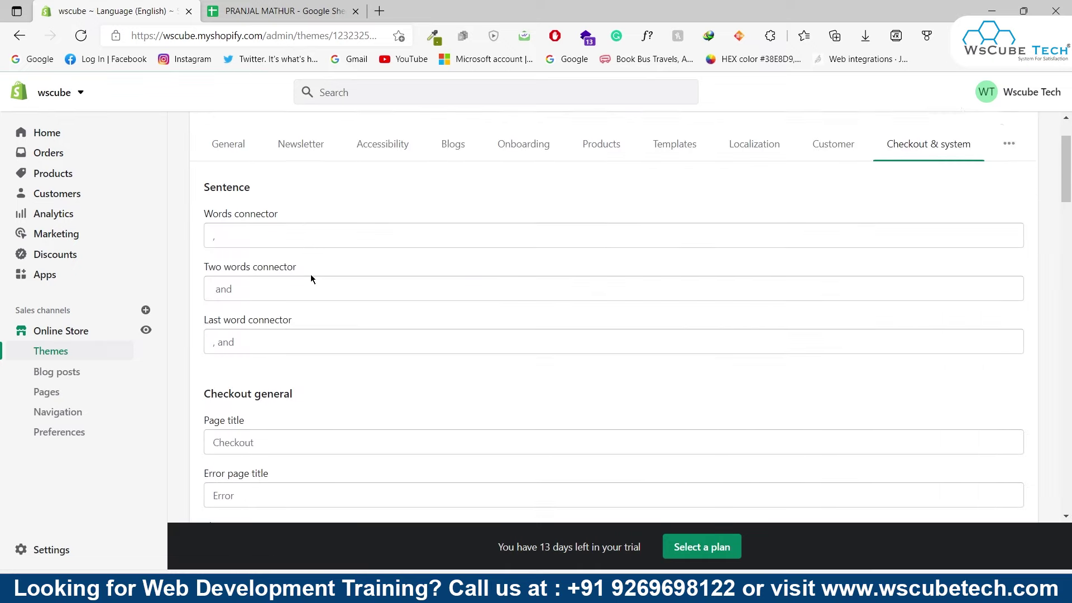
{"action": "scroll", "coordinate": [408, 274], "scroll_direction": "down", "scroll_amount": 5}
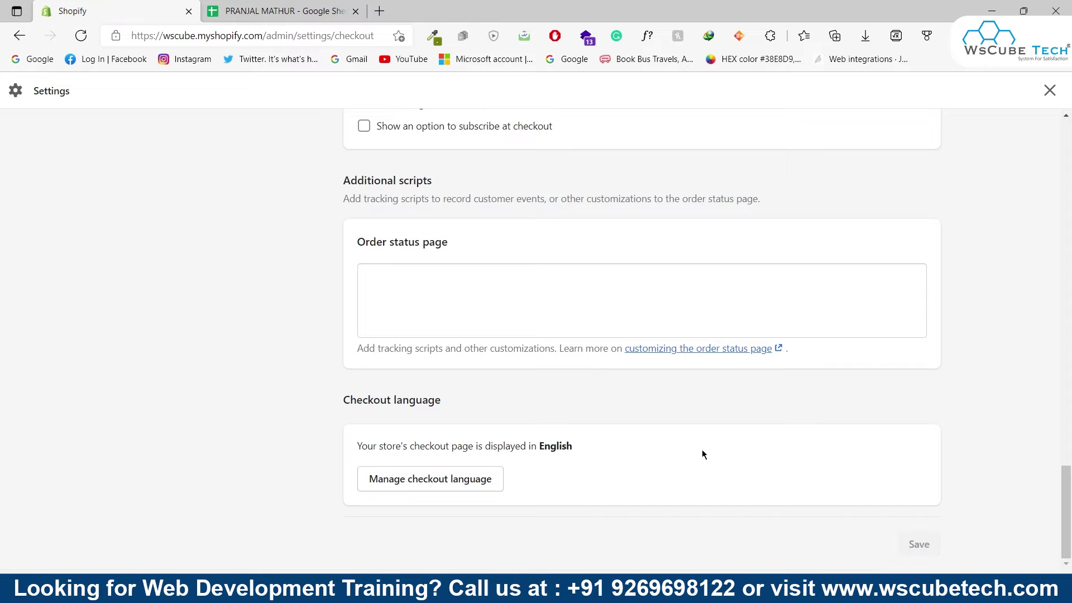
{"action": "scroll", "coordinate": [702, 450], "scroll_direction": "up", "scroll_amount": 20}
{"action": "scroll", "coordinate": [699, 457], "scroll_direction": "up", "scroll_amount": 10}
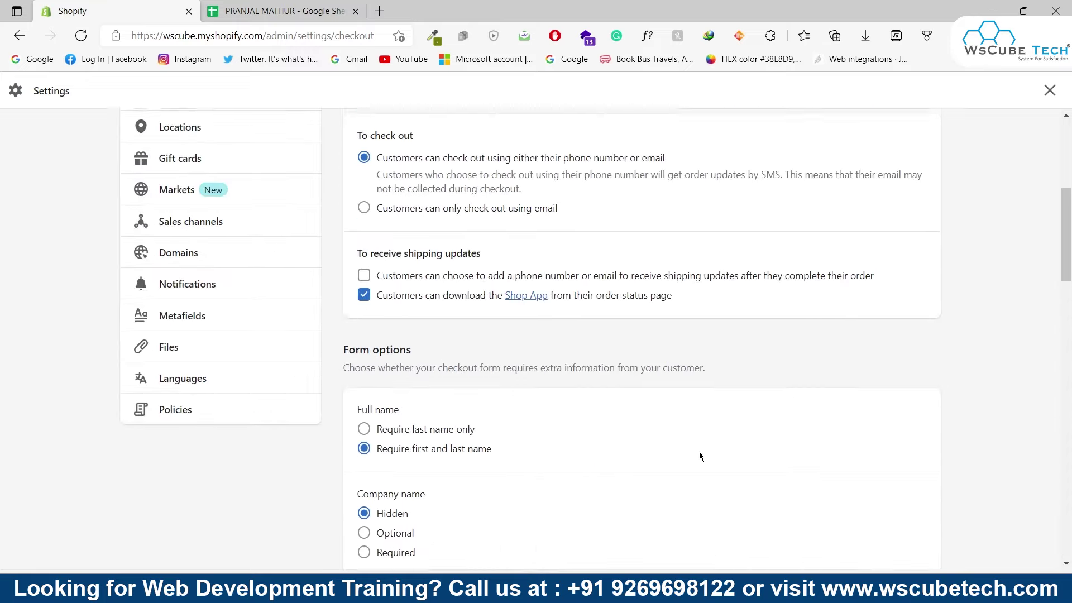